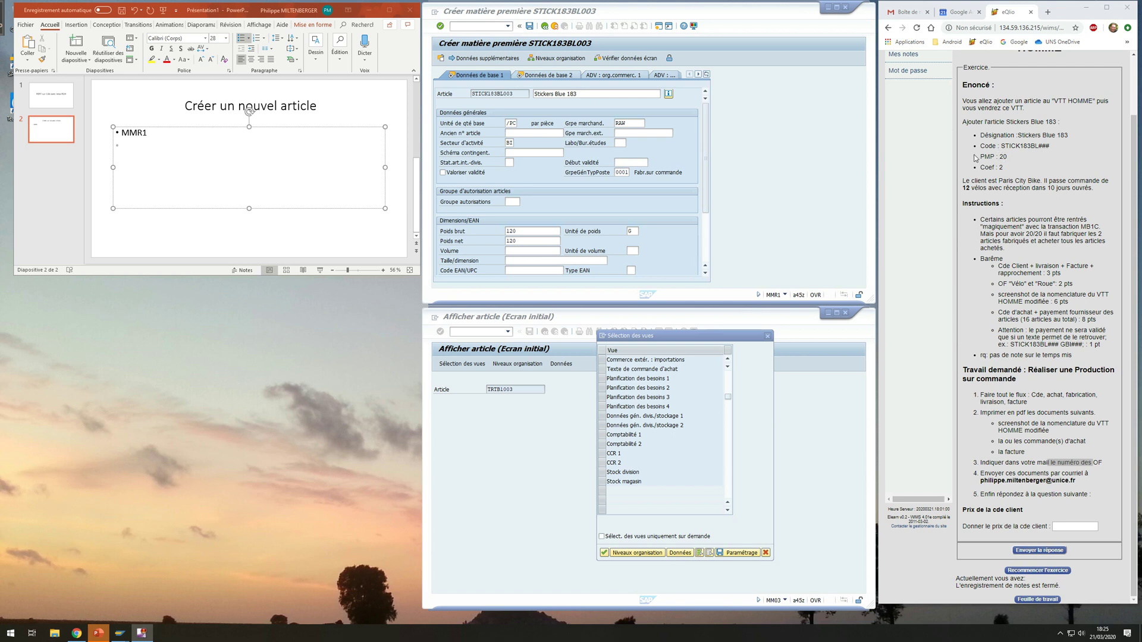
Accept the views of raw material STICK183BL003 one after another, from Données de base 1 up to Comptabilité 1
{"action": "left_click", "coordinate": [479, 76]}
{"action": "left_click", "coordinate": [582, 93]}
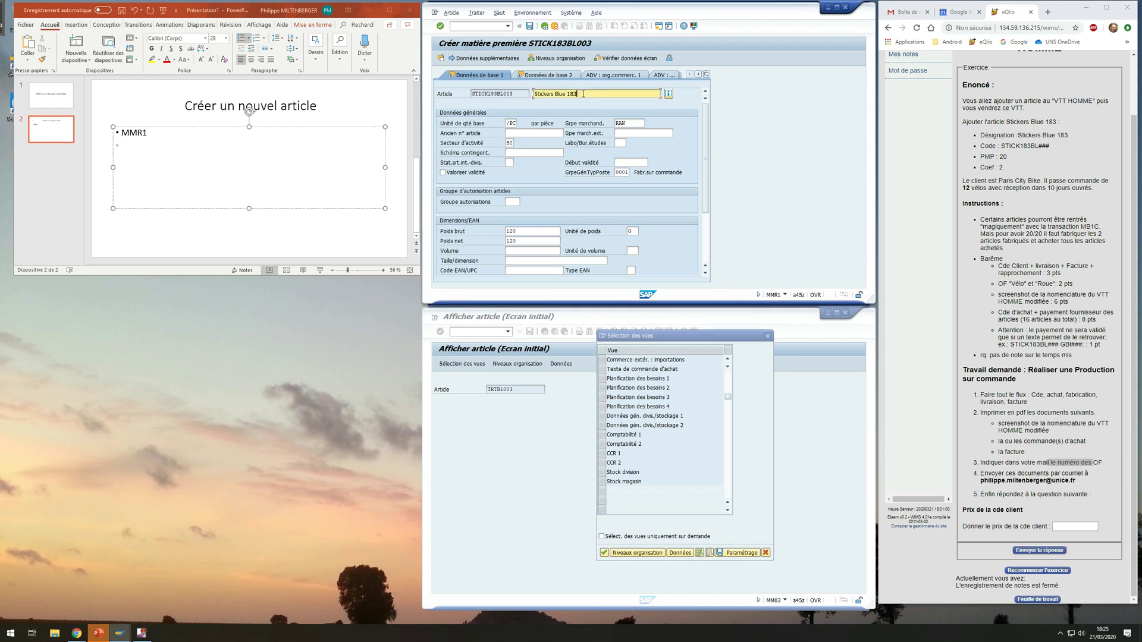
{"action": "key", "text": "Return"}
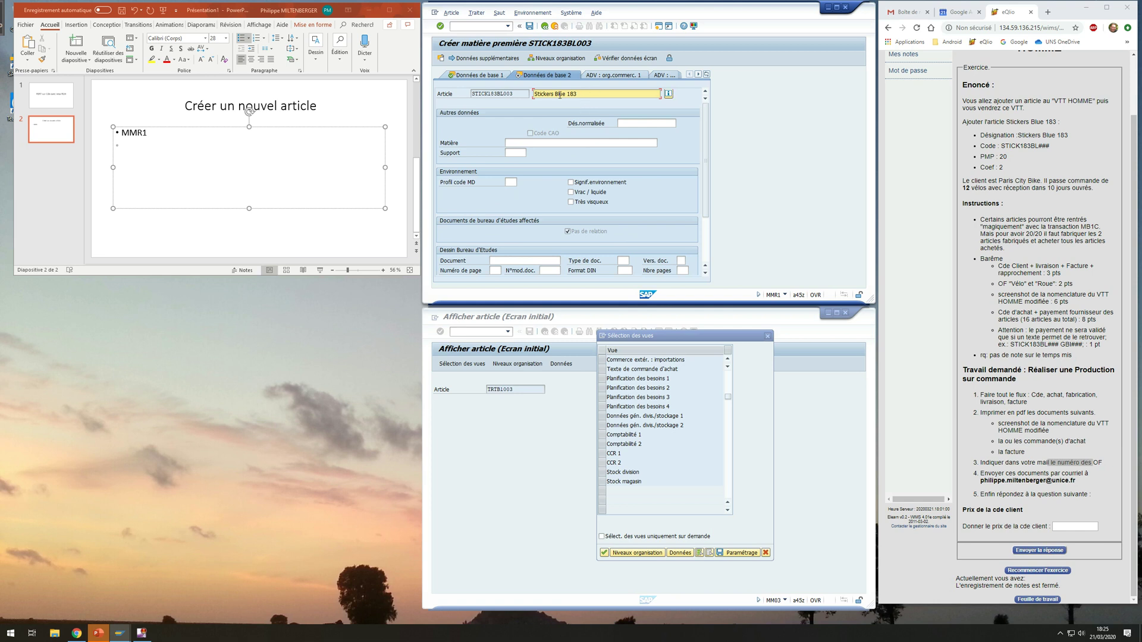
{"action": "key", "text": "Return"}
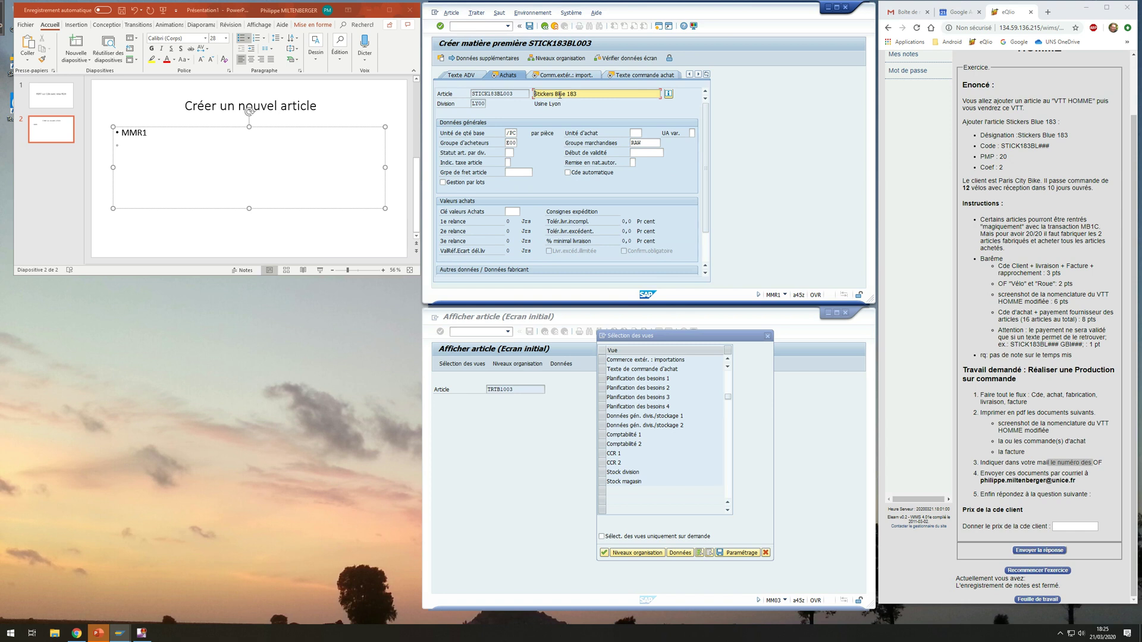
{"action": "key", "text": "Return"}
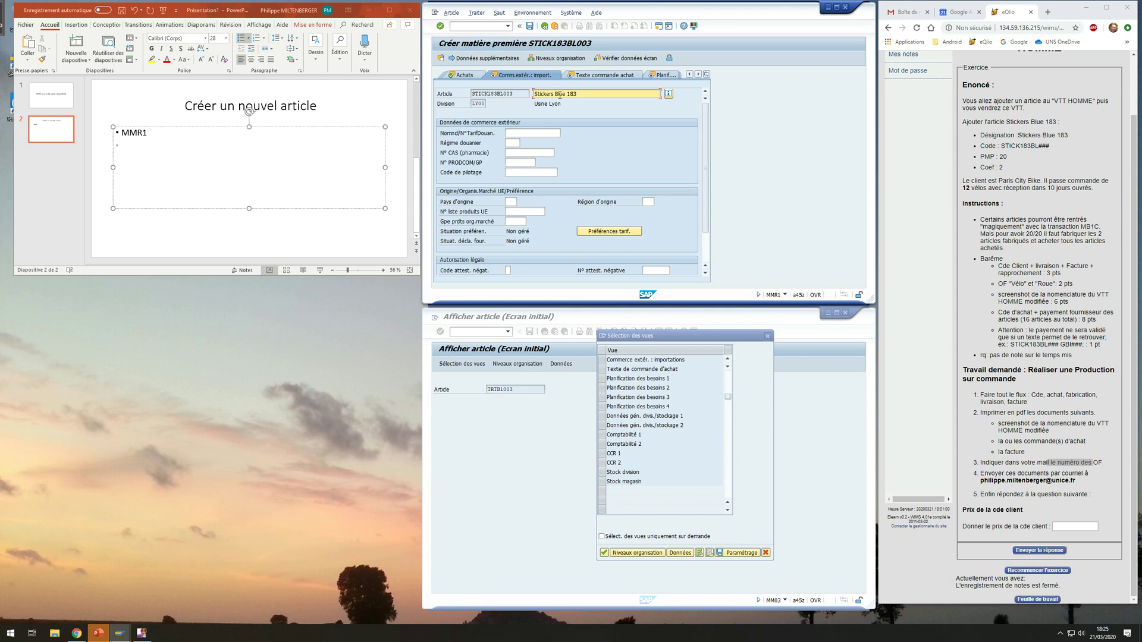
{"action": "key", "text": "Return"}
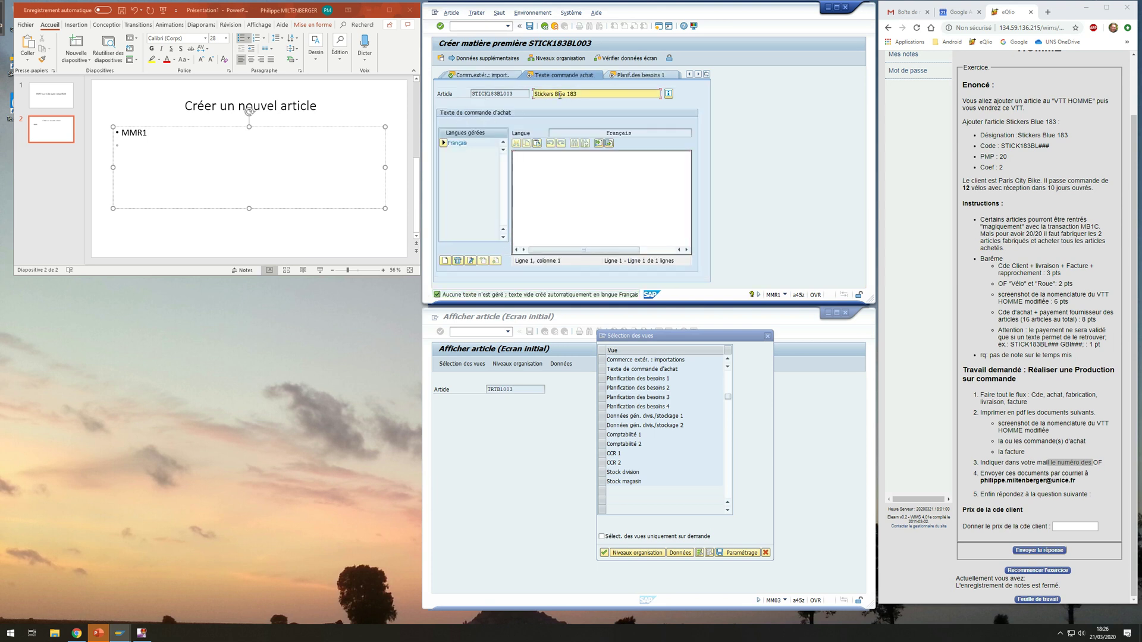
{"action": "key", "text": "Return"}
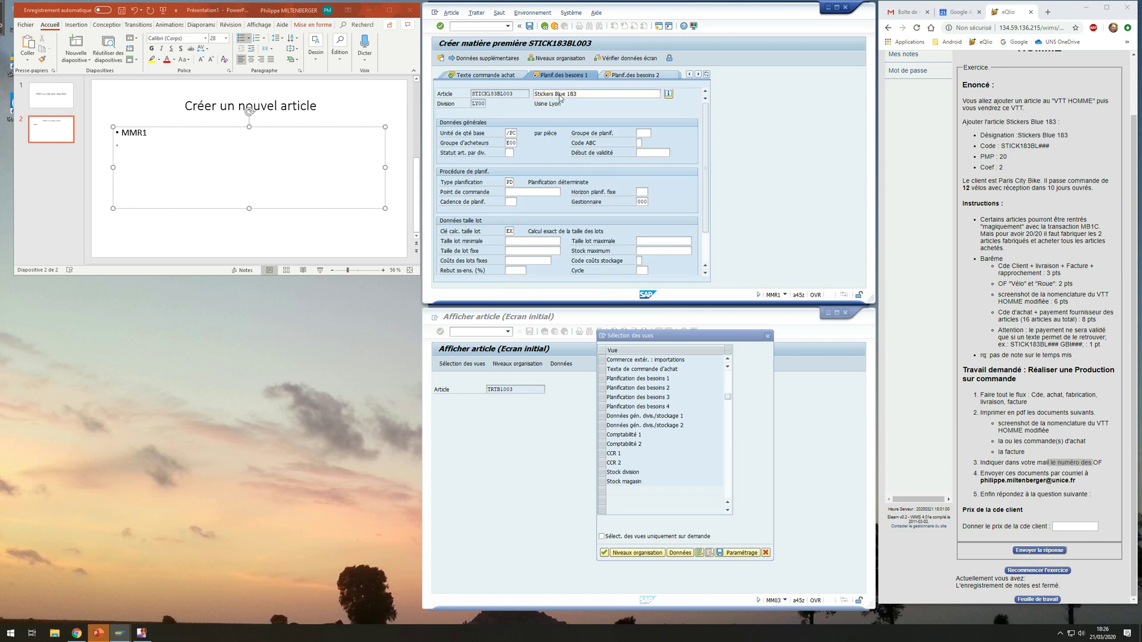
{"action": "key", "text": "Return"}
{"action": "key", "text": "Return"}
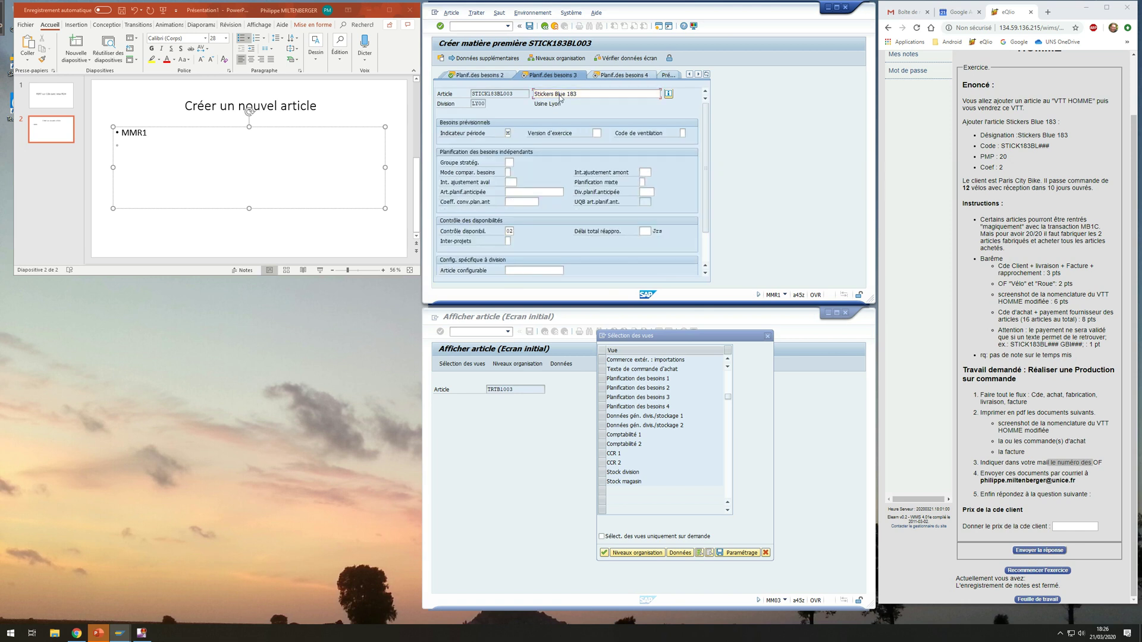
{"action": "key", "text": "Return"}
{"action": "key", "text": "Return"}
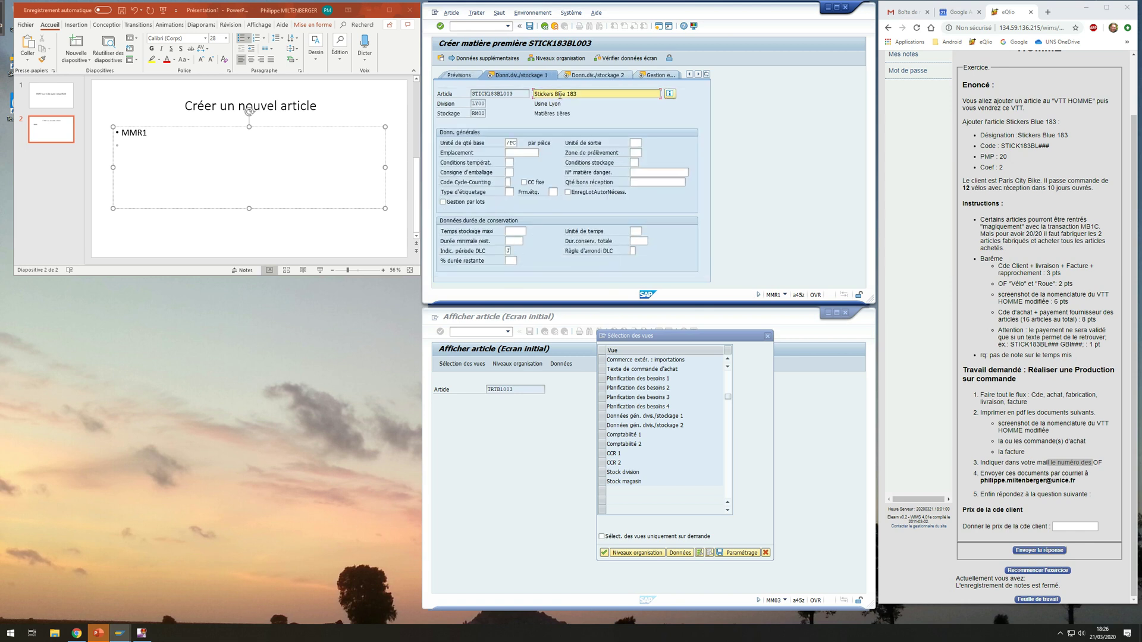
{"action": "key", "text": "Return"}
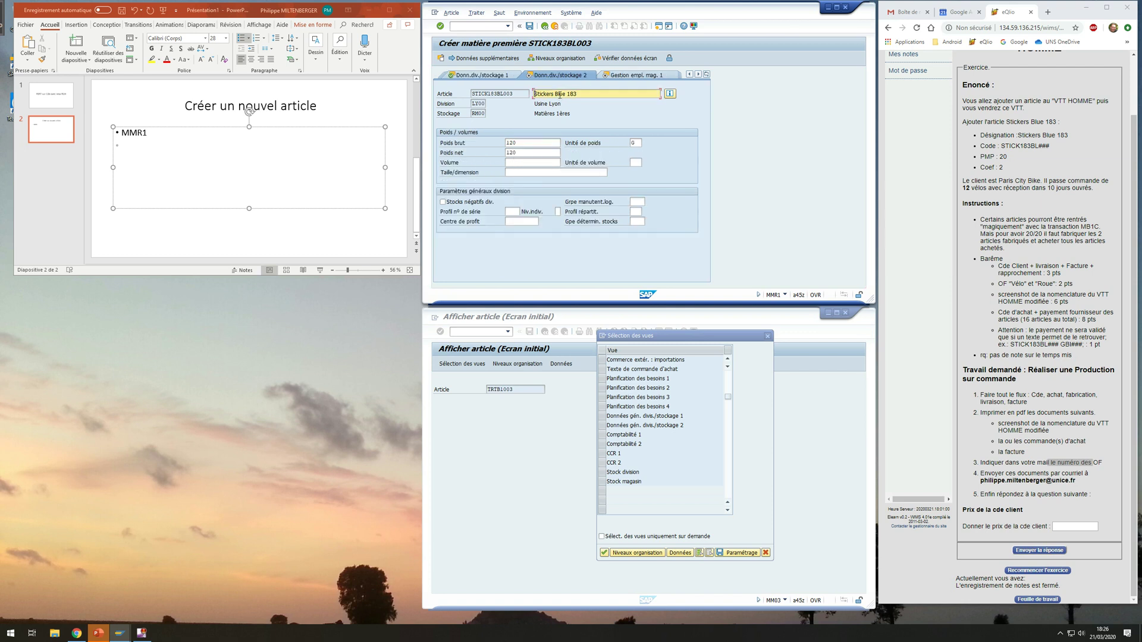
{"action": "key", "text": "Return"}
{"action": "key", "text": "Return"}
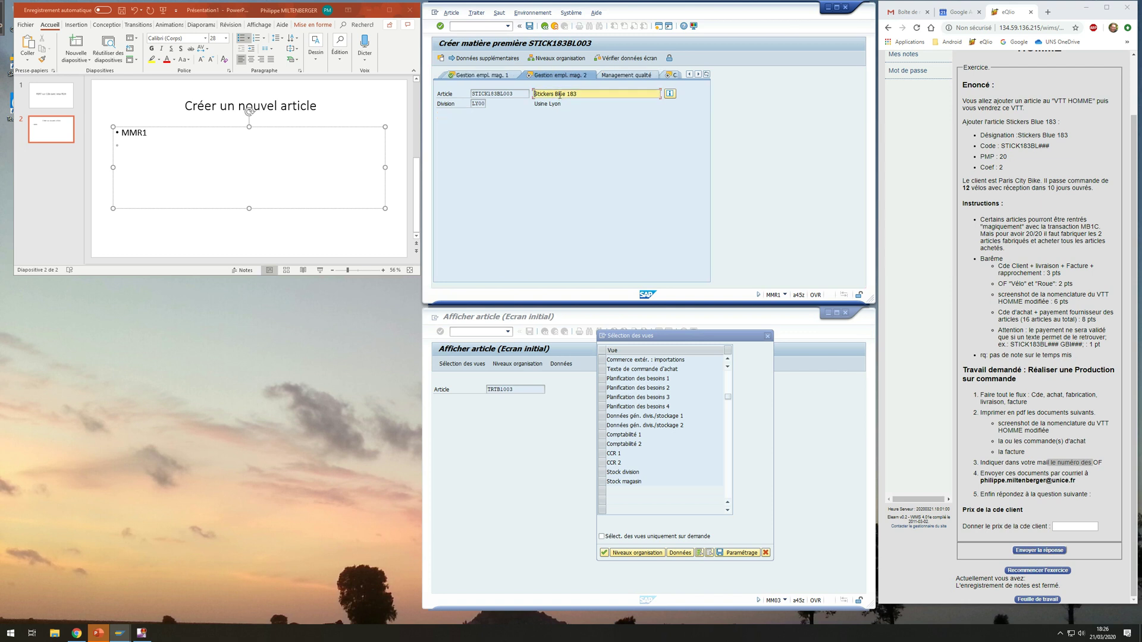
{"action": "key", "text": "Return"}
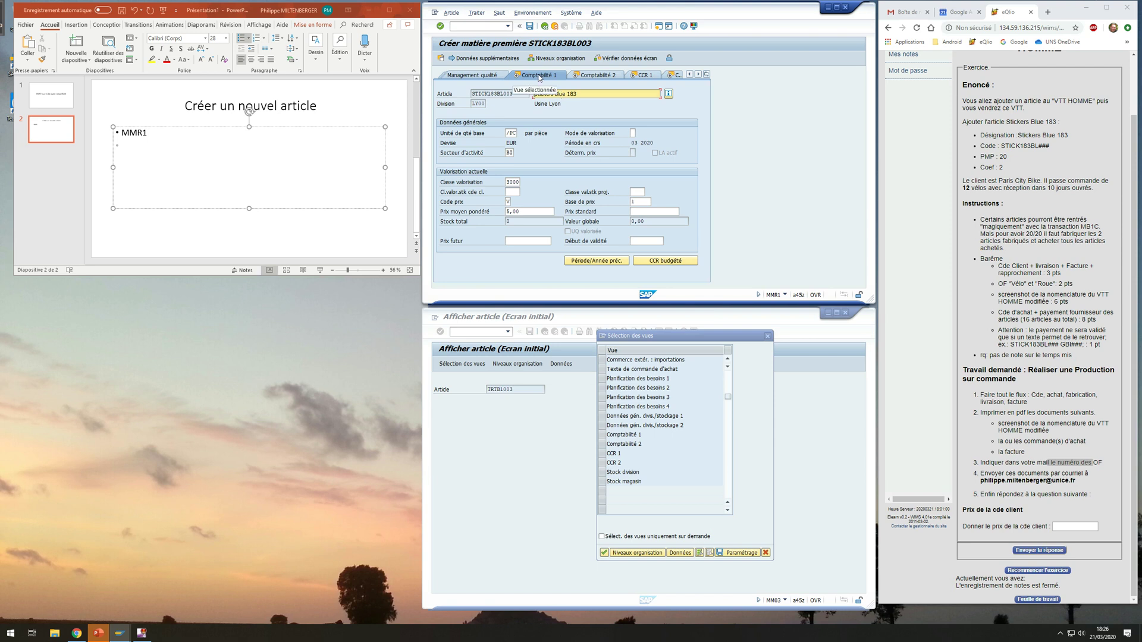
Set the Prix moyen pondéré to 20, copied from the PMP in the exercise statement, and validate the Comptabilité 1 view
{"action": "left_click", "coordinate": [513, 211]}
{"action": "left_click_drag", "start_coordinate": [512, 210], "coordinate": [498, 210]}
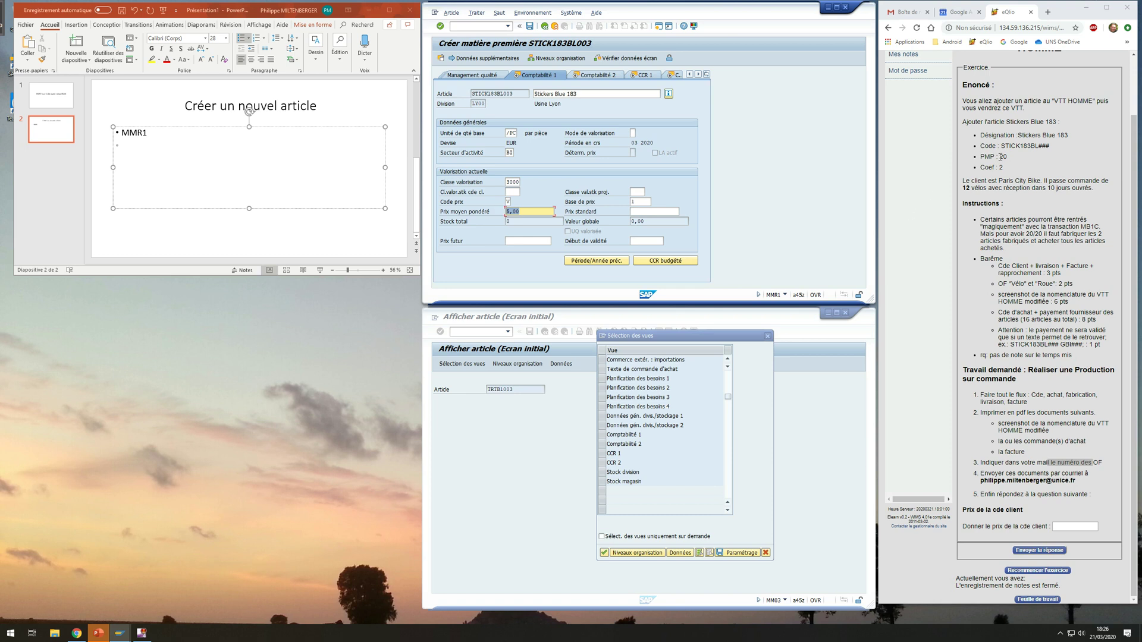
{"action": "left_click_drag", "start_coordinate": [998, 156], "coordinate": [1009, 158]}
{"action": "key", "text": "ctrl+c"}
{"action": "left_click", "coordinate": [523, 211]}
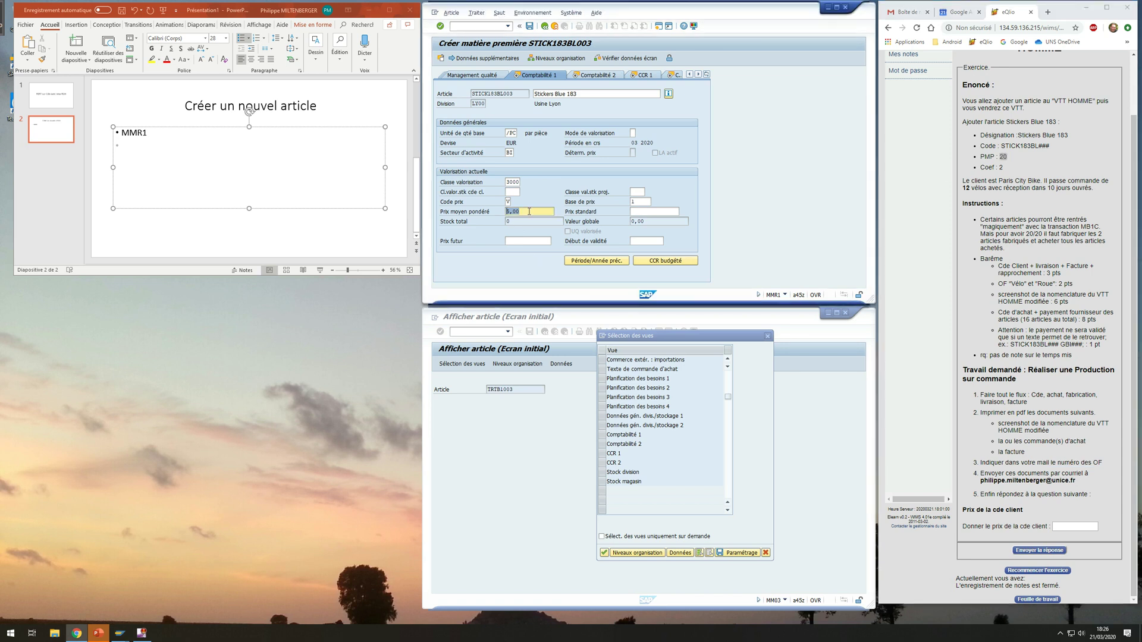
{"action": "left_click_drag", "start_coordinate": [523, 211], "coordinate": [502, 213]}
{"action": "key", "text": "ctrl+v"}
{"action": "key", "text": "Return"}
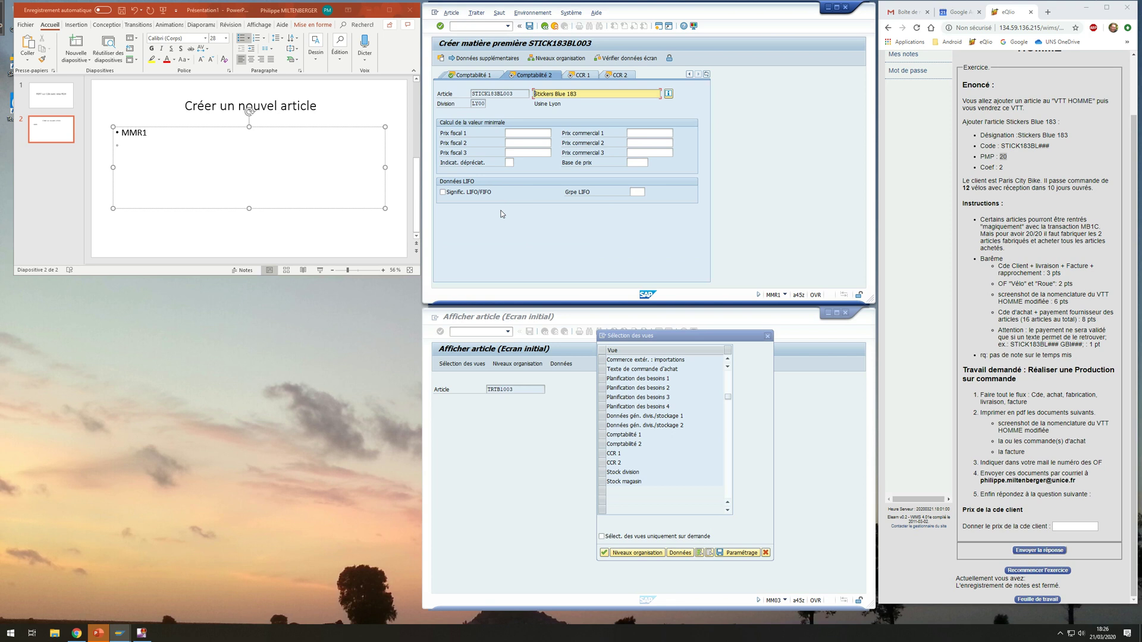
Accept the Comptabilité 2, CCR 1 and CCR 2 views and save the new article
{"action": "key", "text": "Return"}
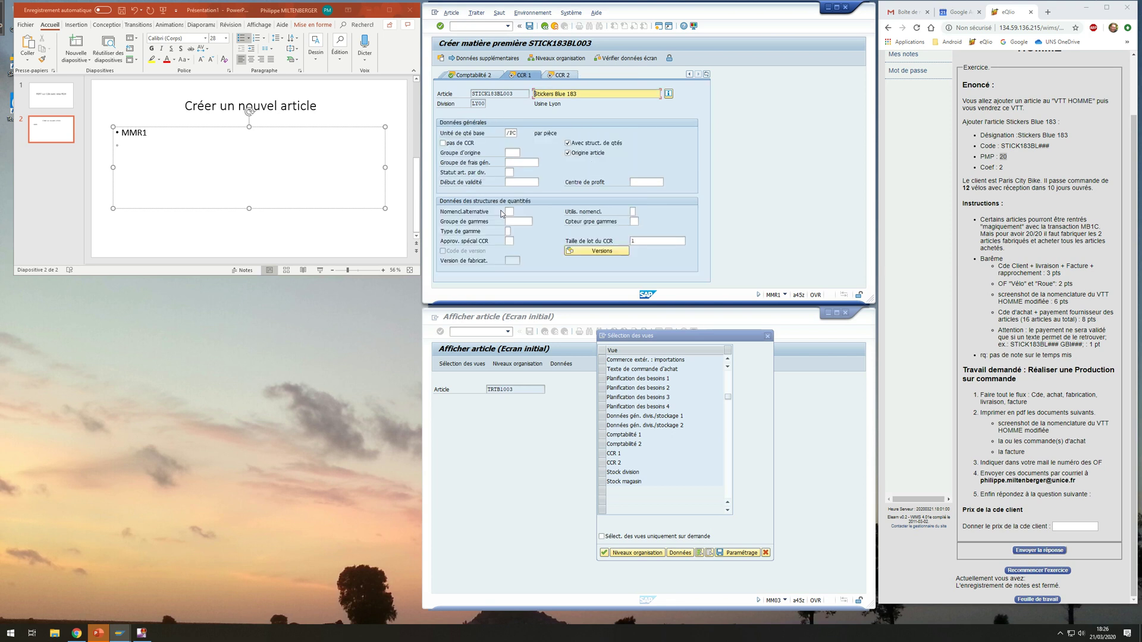
{"action": "key", "text": "Return"}
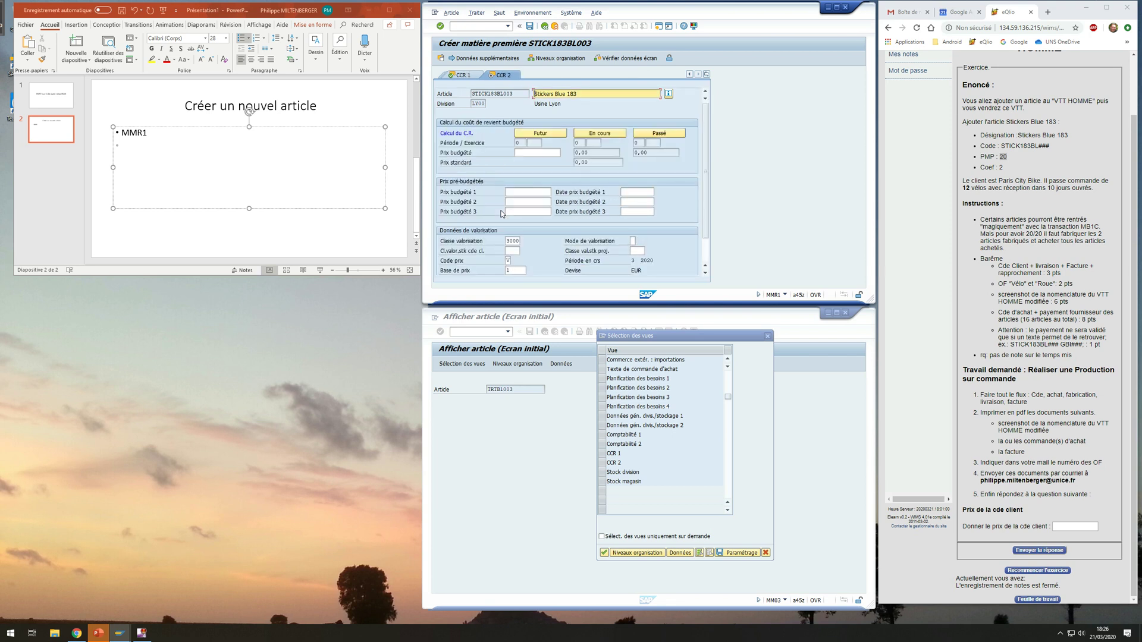
{"action": "key", "text": "Return"}
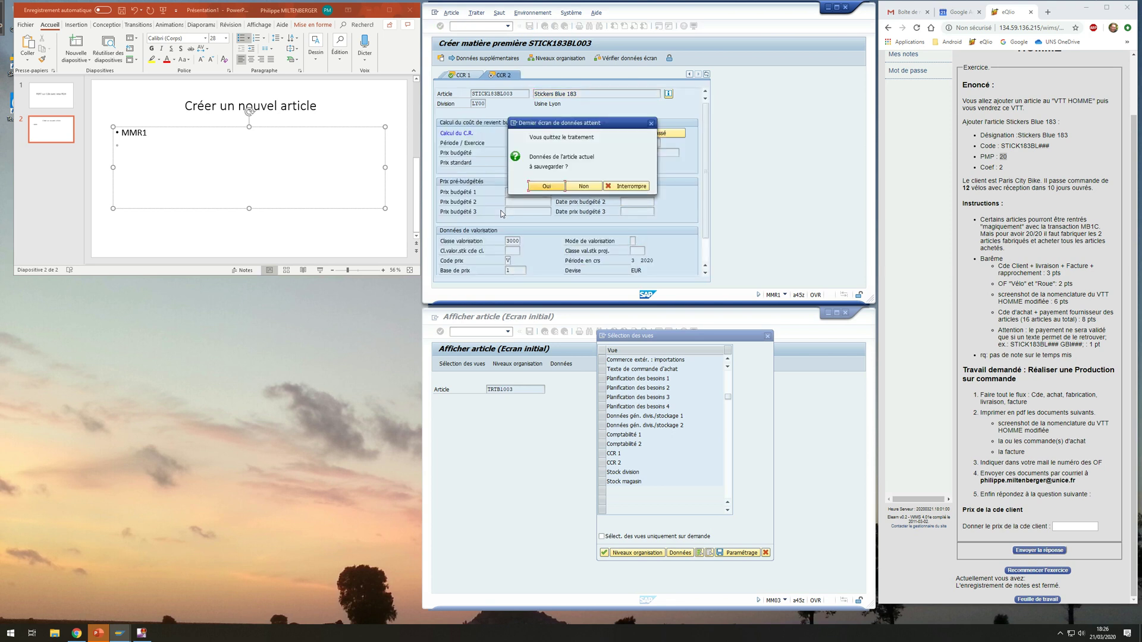
{"action": "left_click", "coordinate": [546, 187]}
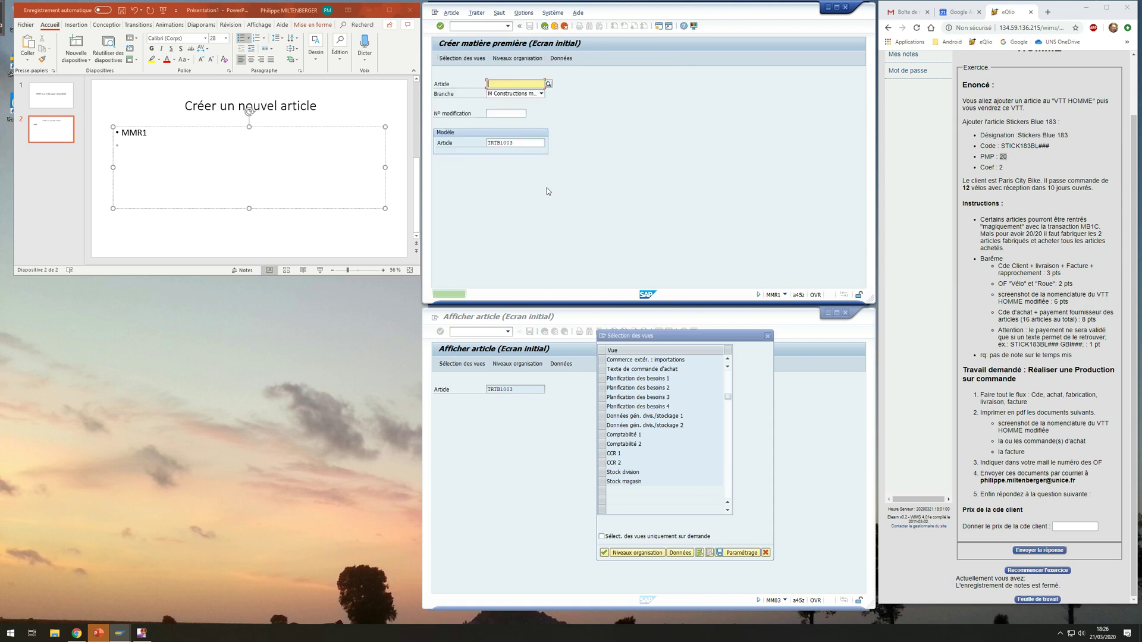
In the Afficher article session, close the open view selection, choose article STICK183BL003 and accept all its views
{"action": "left_click", "coordinate": [767, 336]}
{"action": "left_click", "coordinate": [767, 336]}
{"action": "left_click_drag", "start_coordinate": [516, 388], "coordinate": [468, 392]}
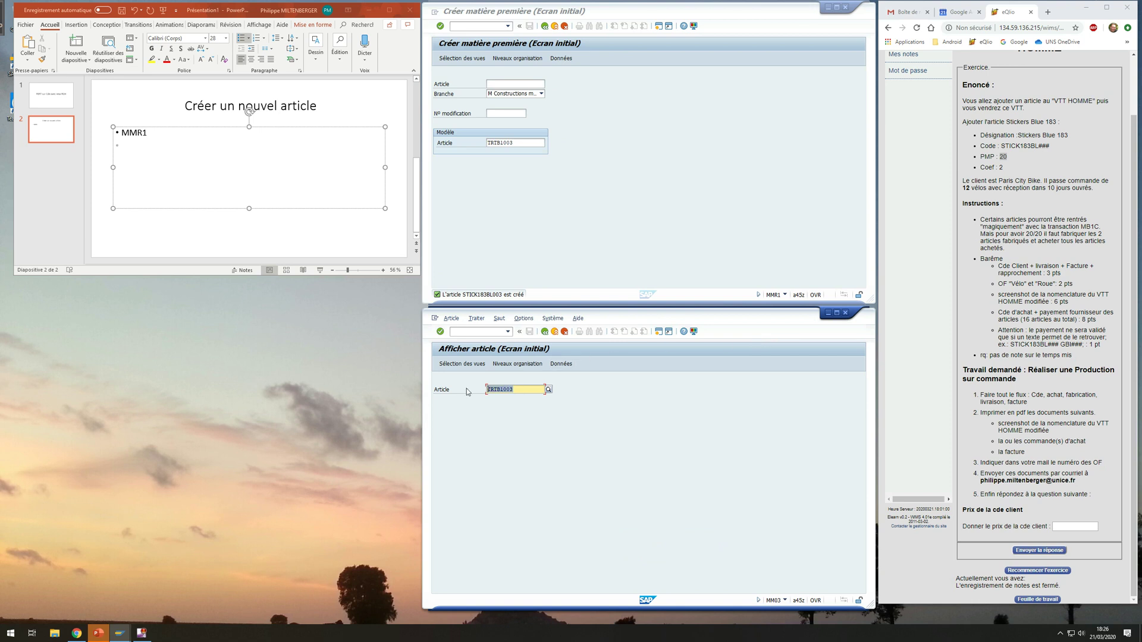
{"action": "type", "text": "a"}
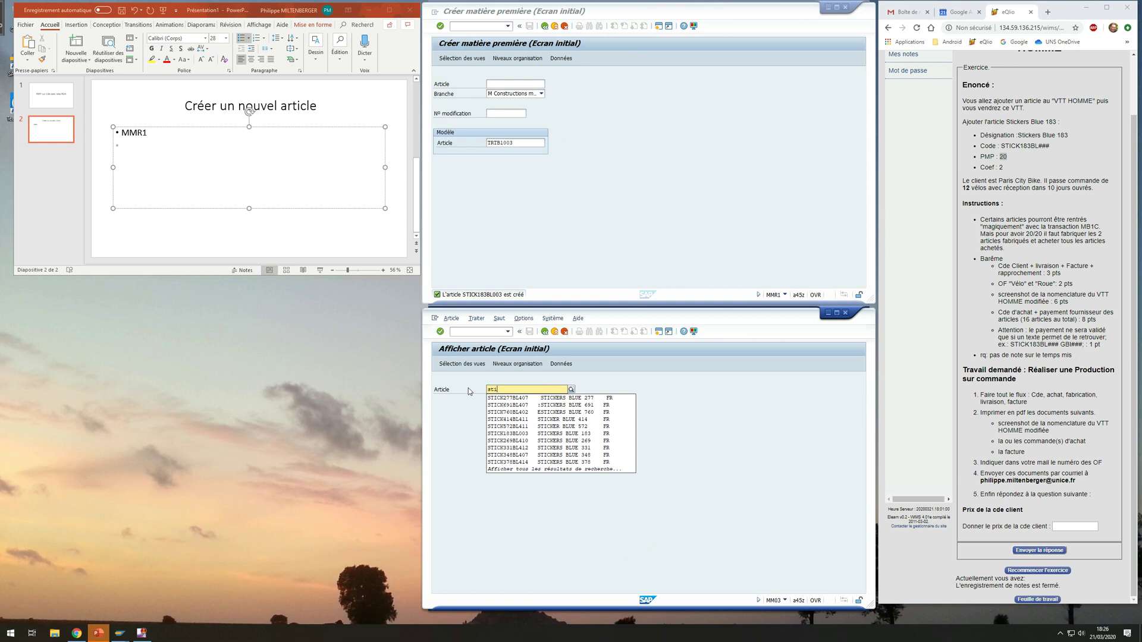
{"action": "type", "text": "tick138"}
{"action": "key", "text": "BackSpace"}
{"action": "key", "text": "BackSpace"}
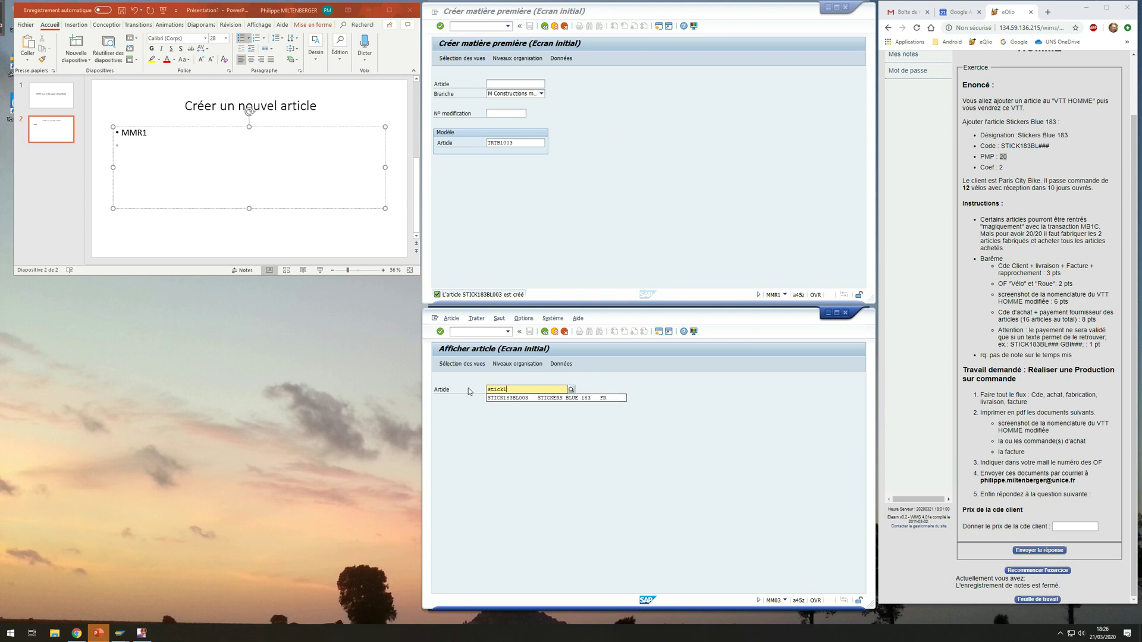
{"action": "left_click", "coordinate": [535, 397]}
{"action": "key", "text": "Return"}
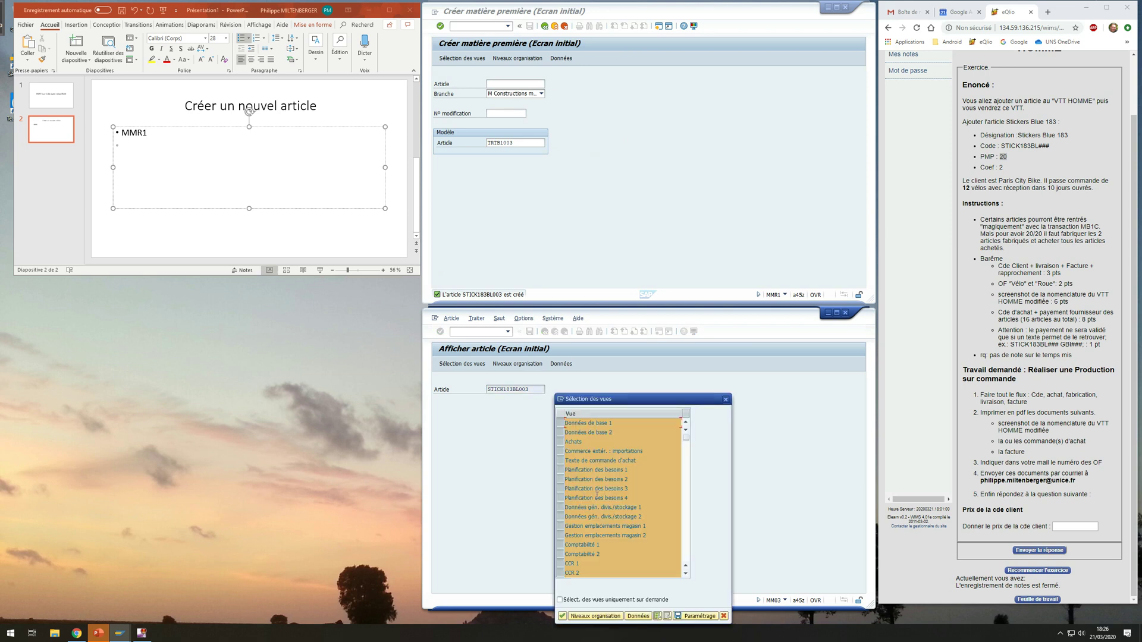
{"action": "key", "text": "Return"}
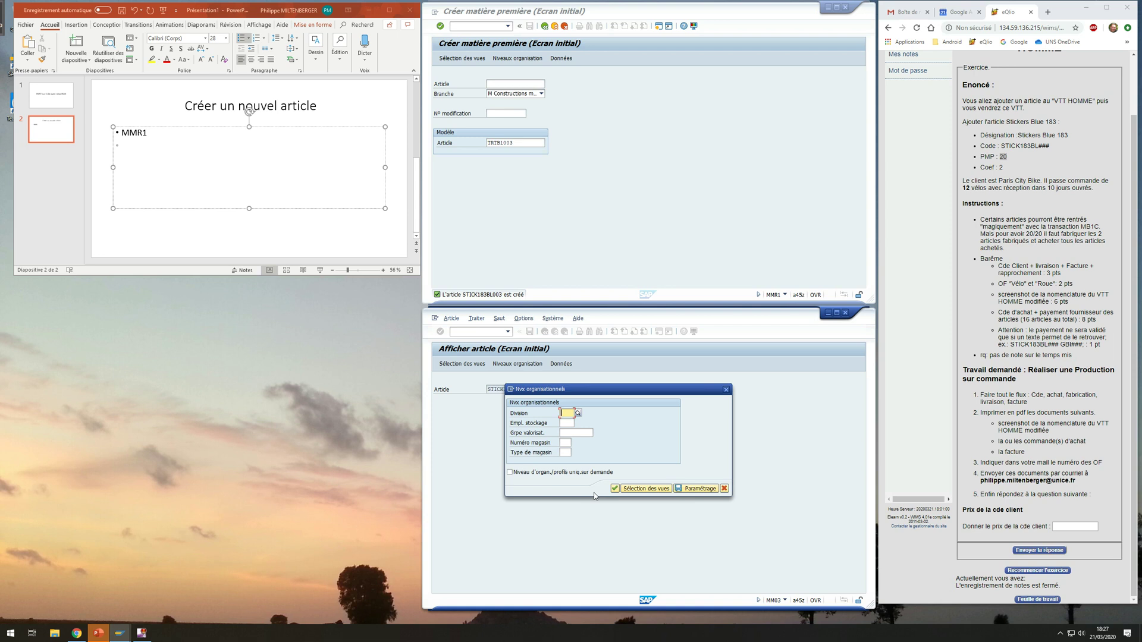
Set the organisational levels to division LY00 and storage location RM00 and display the article
{"action": "type", "text": "ly00"}
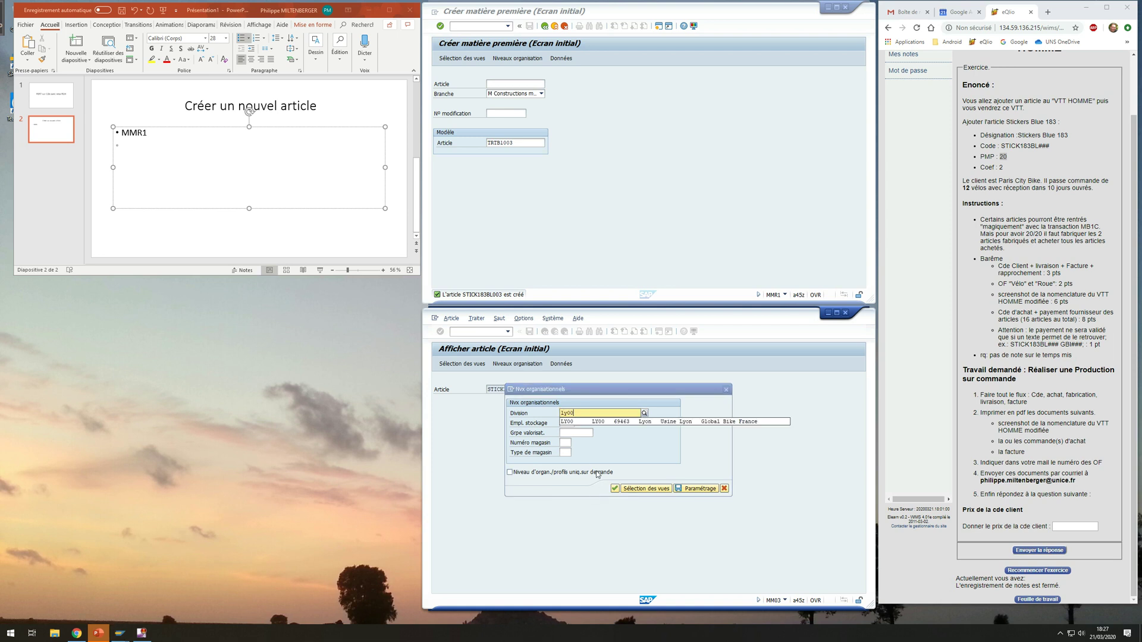
{"action": "left_click", "coordinate": [597, 421]}
{"action": "left_click", "coordinate": [564, 423]}
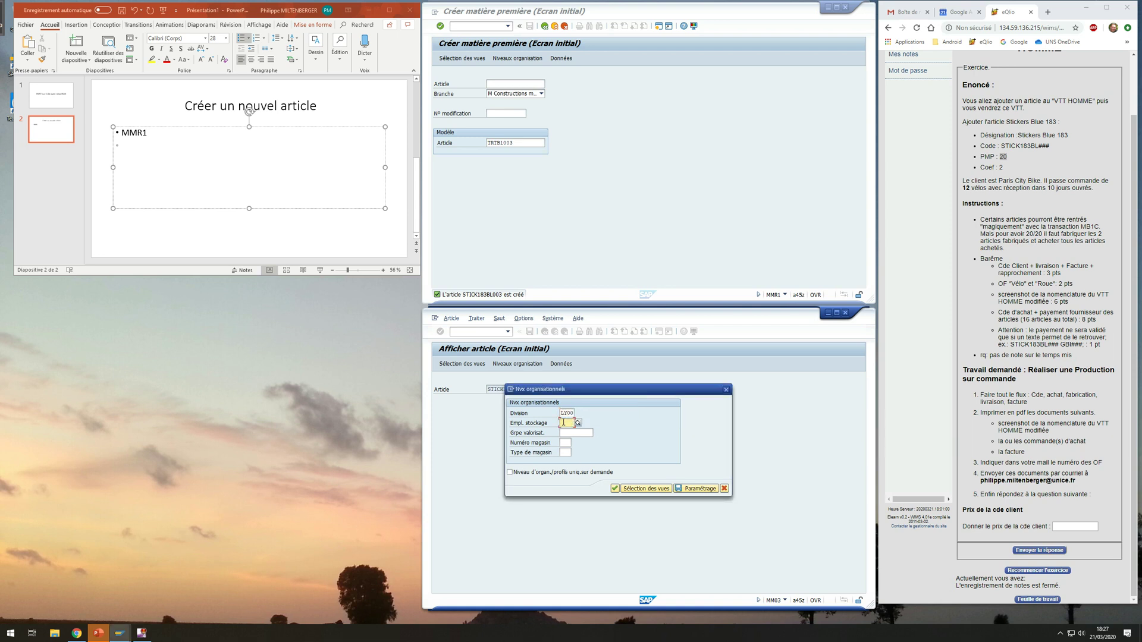
{"action": "type", "text": "rm00"}
{"action": "key", "text": "Return"}
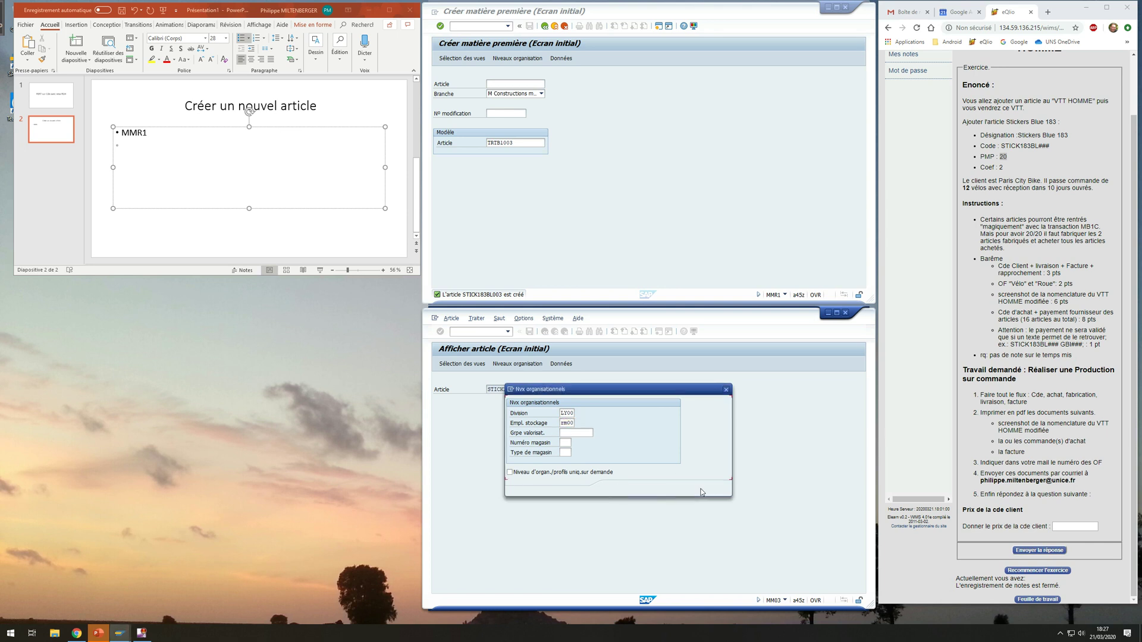
{"action": "left_click", "coordinate": [622, 489]}
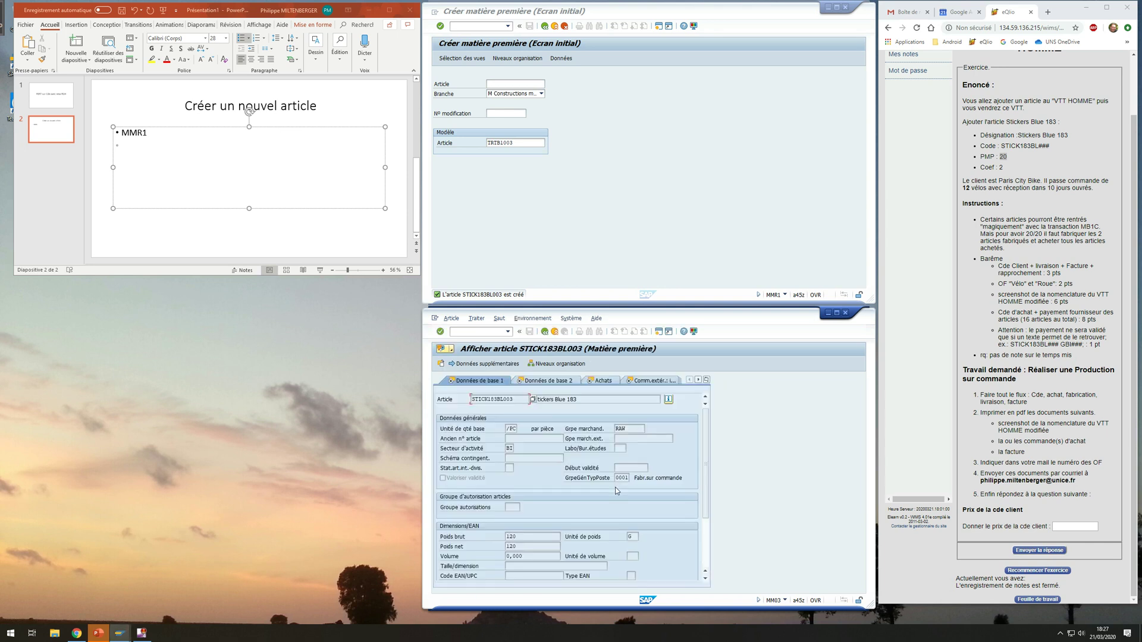
Leave the article display back to SAP Easy Access and collapse the Menu SAP tree
{"action": "scroll", "coordinate": [619, 474], "scroll_direction": "down", "scroll_amount": 1}
{"action": "scroll", "coordinate": [618, 473], "scroll_direction": "up", "scroll_amount": 1}
{"action": "left_click", "coordinate": [555, 332]}
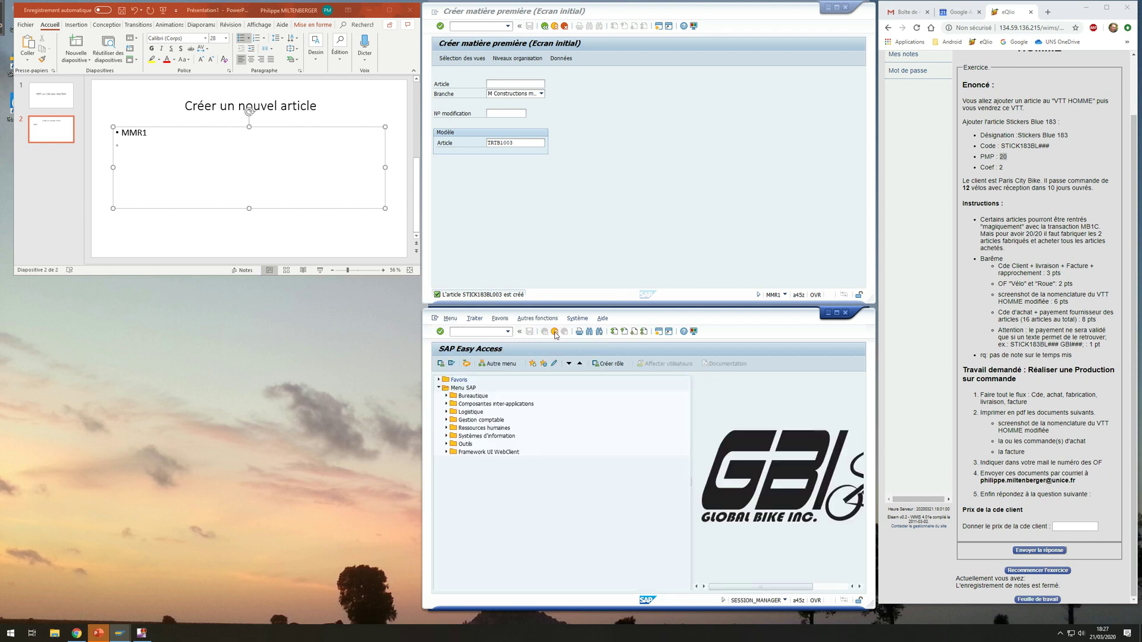
{"action": "left_click", "coordinate": [439, 387]}
{"action": "left_click", "coordinate": [484, 332]}
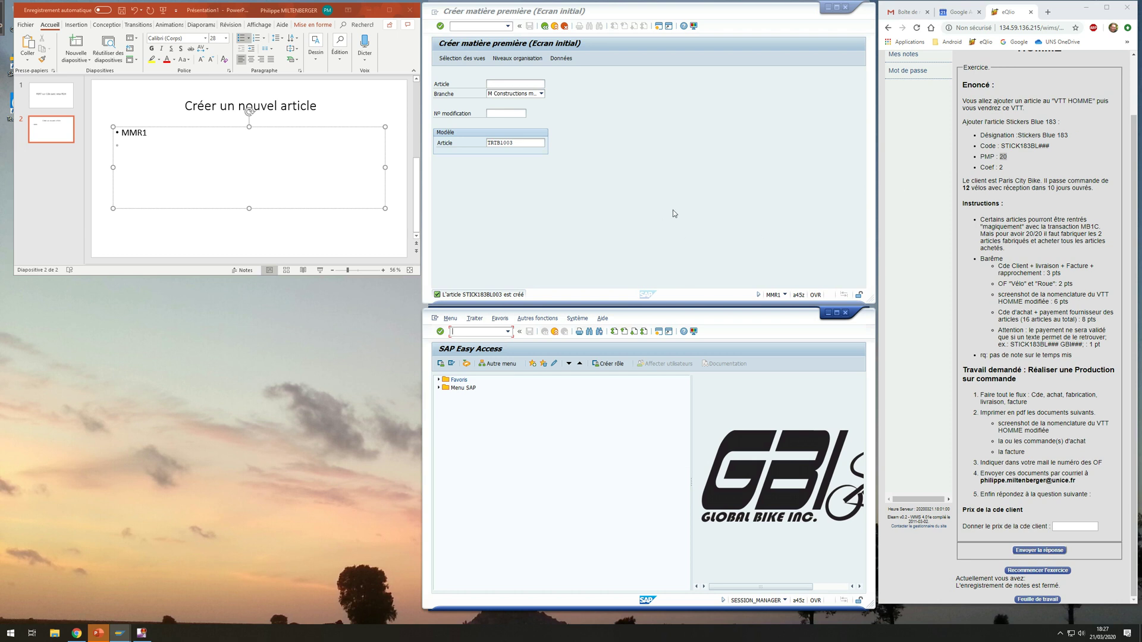
Leave the raw material creation in the other session and collapse its Logistique and Menu SAP folders
{"action": "left_click", "coordinate": [554, 27]}
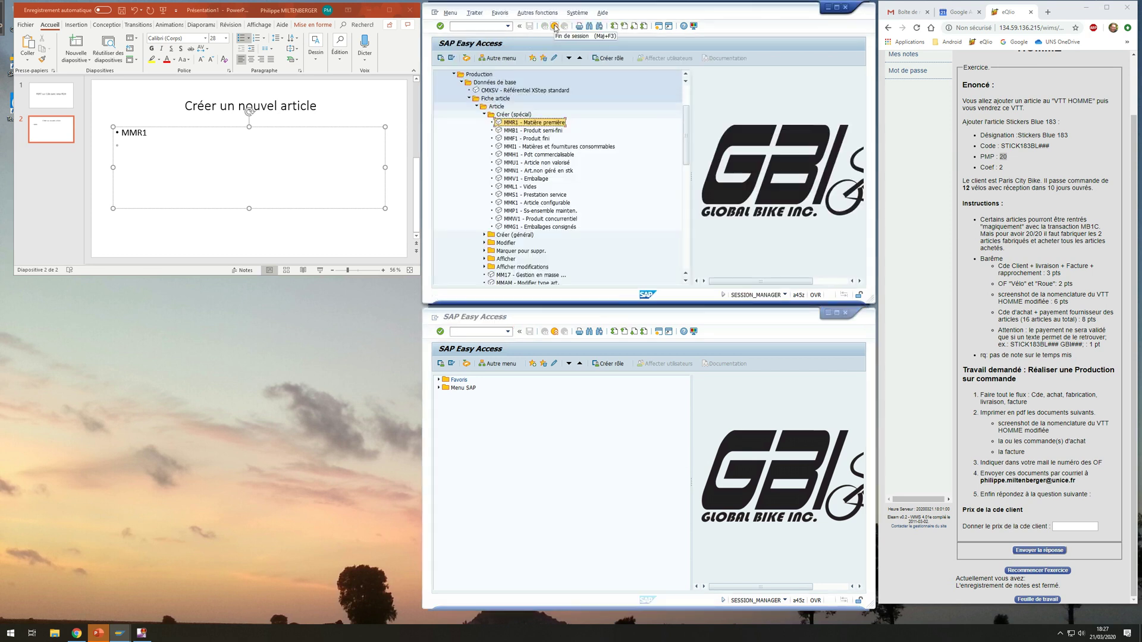
{"action": "scroll", "coordinate": [450, 141], "scroll_direction": "up", "scroll_amount": 2}
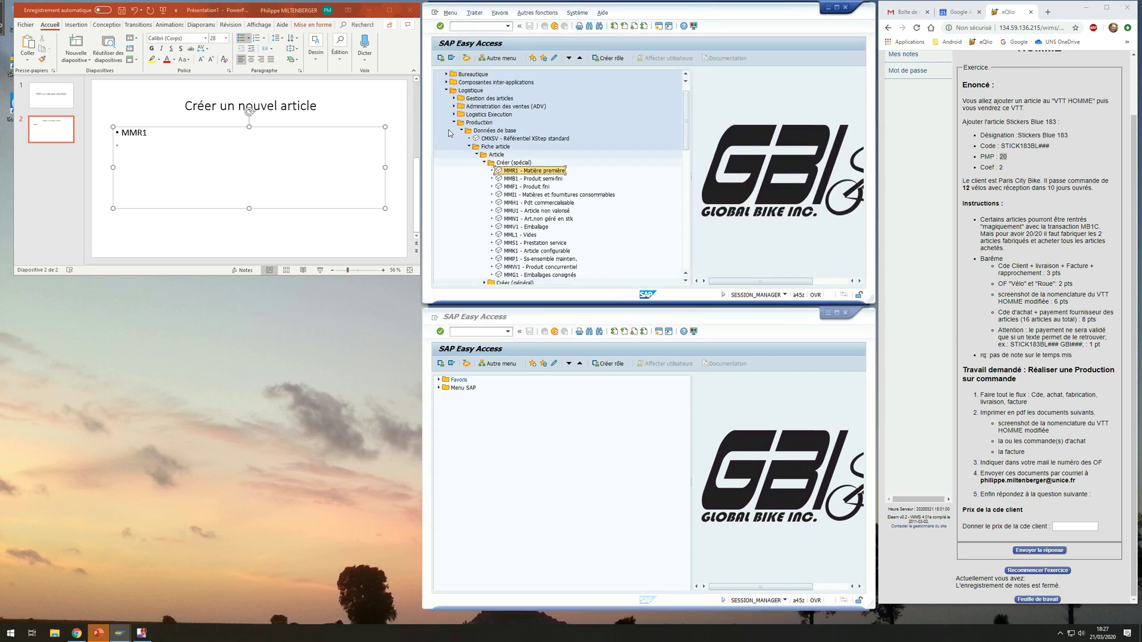
{"action": "left_click", "coordinate": [446, 89]}
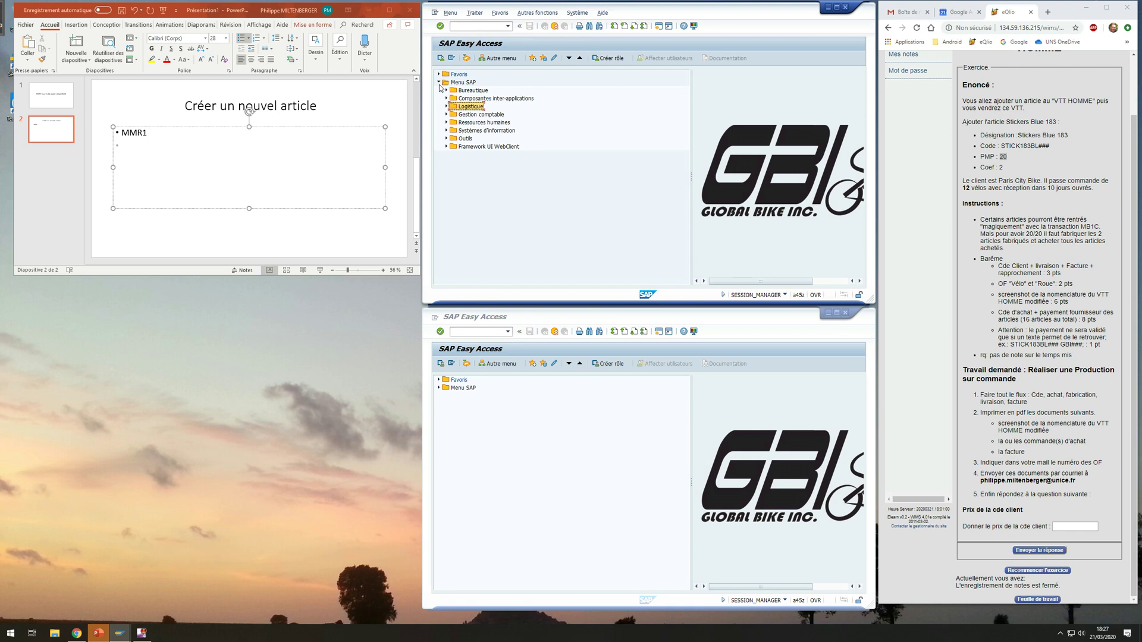
{"action": "left_click", "coordinate": [439, 83]}
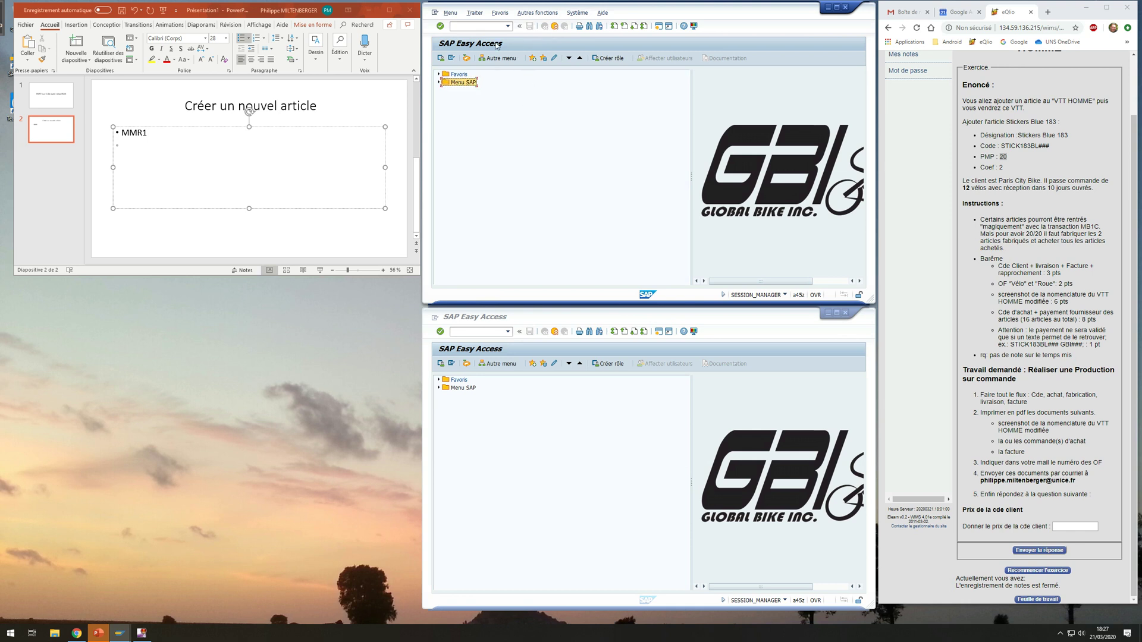
Start transaction CS12 for the multi-level BOM explosion in the session previously used to display the article
{"action": "left_click", "coordinate": [482, 27]}
{"action": "left_click", "coordinate": [462, 332]}
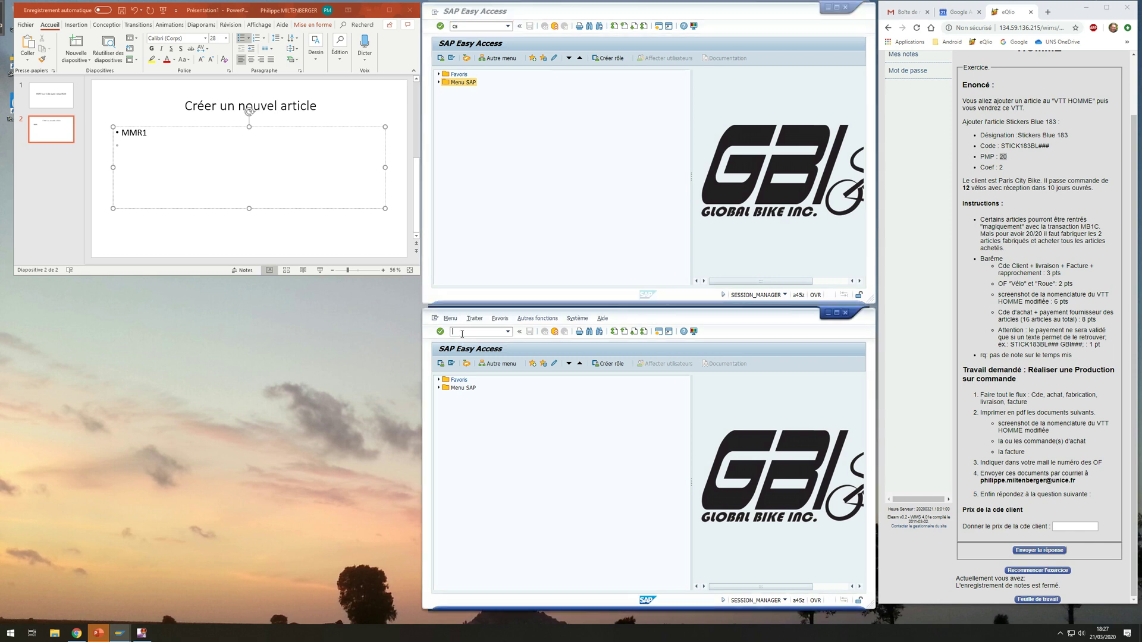
{"action": "type", "text": "cs12"}
{"action": "key", "text": "Return"}
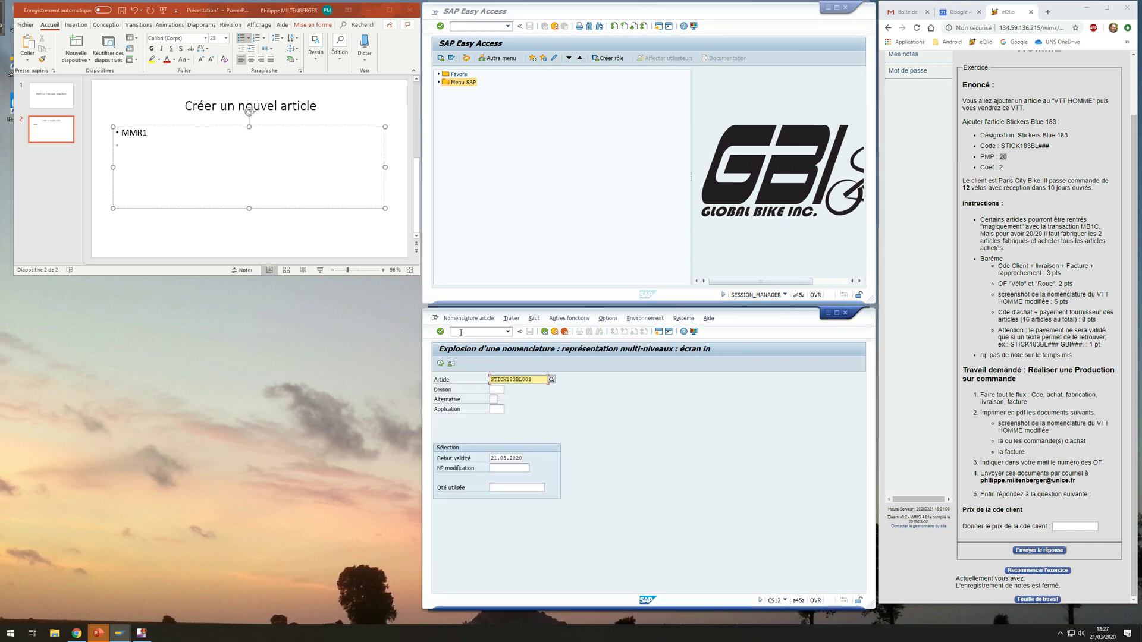
Replace the article with VTT HOMME, ORMN1003, by searching articles of type FERT whose number ends in 003
{"action": "left_click_drag", "start_coordinate": [539, 379], "coordinate": [480, 384]}
{"action": "key", "text": "Delete"}
{"action": "left_click", "coordinate": [551, 380]}
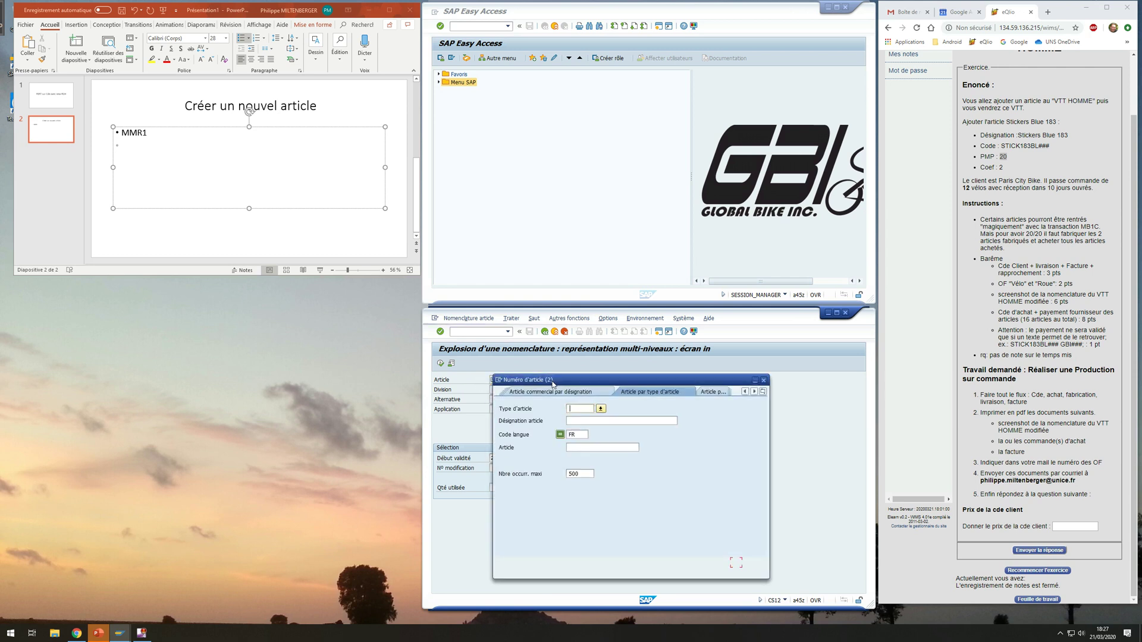
{"action": "left_click", "coordinate": [583, 408]}
{"action": "type", "text": "fert"}
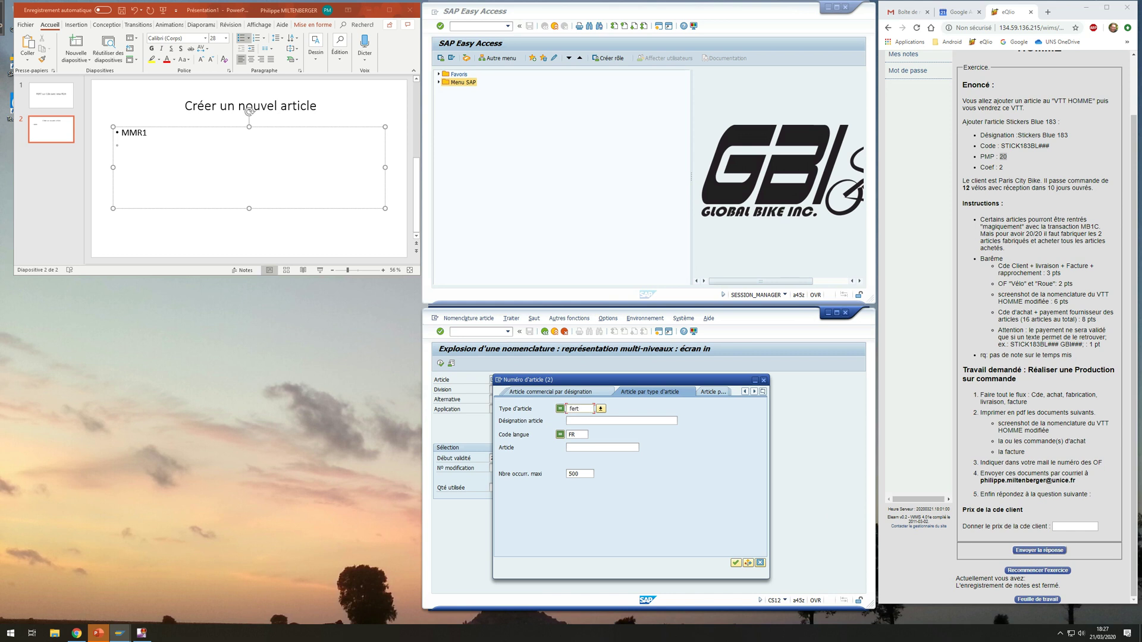
{"action": "left_click", "coordinate": [590, 446]}
{"action": "type", "text": "*00"}
{"action": "key", "text": "Return"}
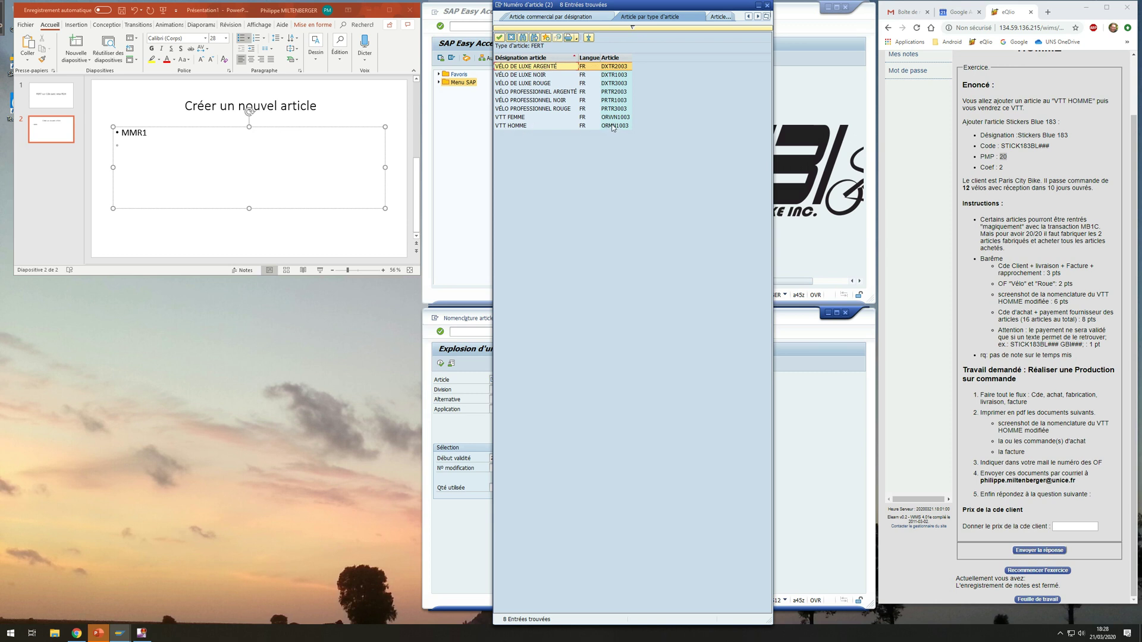
{"action": "double_click", "coordinate": [515, 125]}
Set division LY00, application PP01 and required quantity 1, and run the multi-level BOM explosion
{"action": "left_click", "coordinate": [498, 389]}
{"action": "type", "text": "1y0"}
{"action": "type", "text": "0"}
{"action": "key", "text": "Return"}
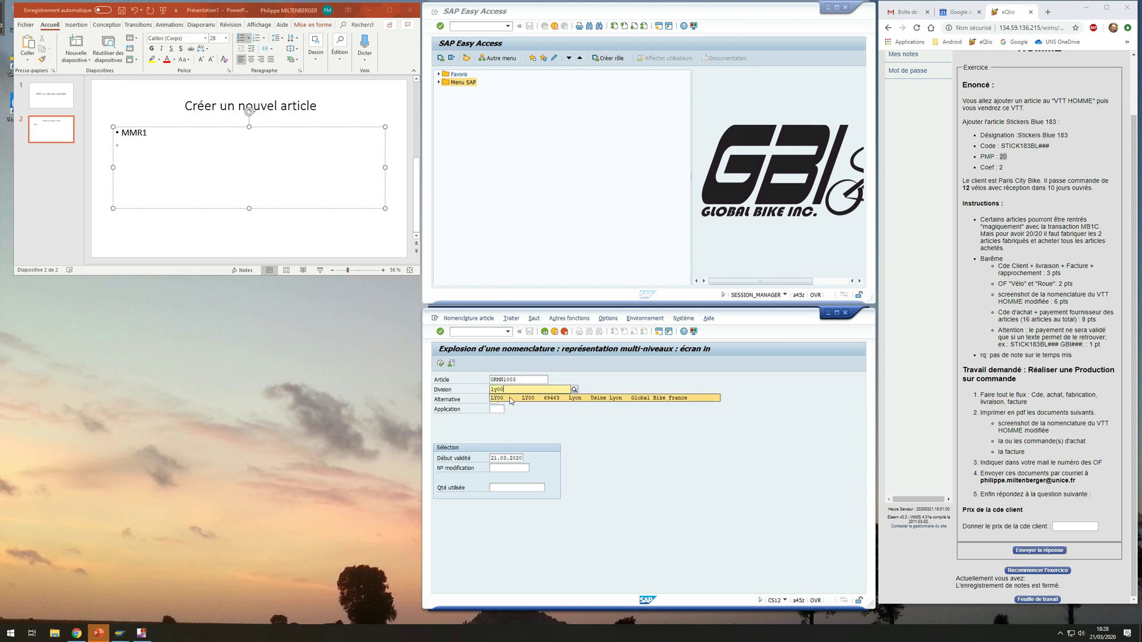
{"action": "left_click", "coordinate": [498, 409]}
{"action": "type", "text": "pp01"}
{"action": "left_click", "coordinate": [503, 487]}
{"action": "type", "text": "1"}
{"action": "key", "text": "Return"}
{"action": "left_click", "coordinate": [440, 364]}
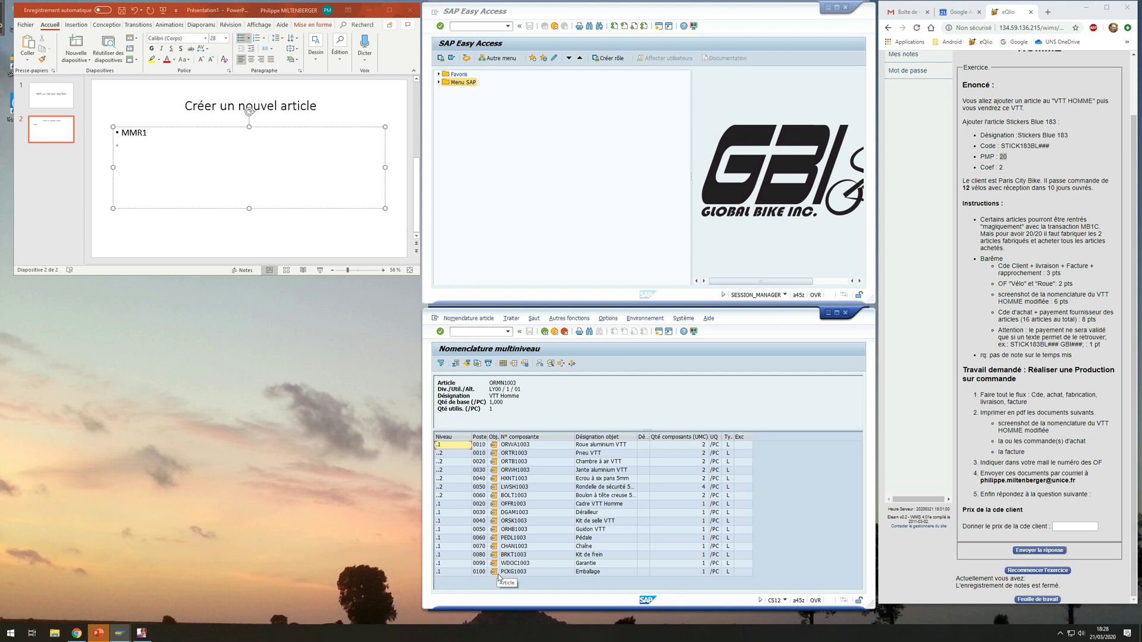
Add the bullets "CS12-CS03" and "CS02" under MMR1 on the PowerPoint slide "Créer un nouvel article"
{"action": "left_click", "coordinate": [481, 26]}
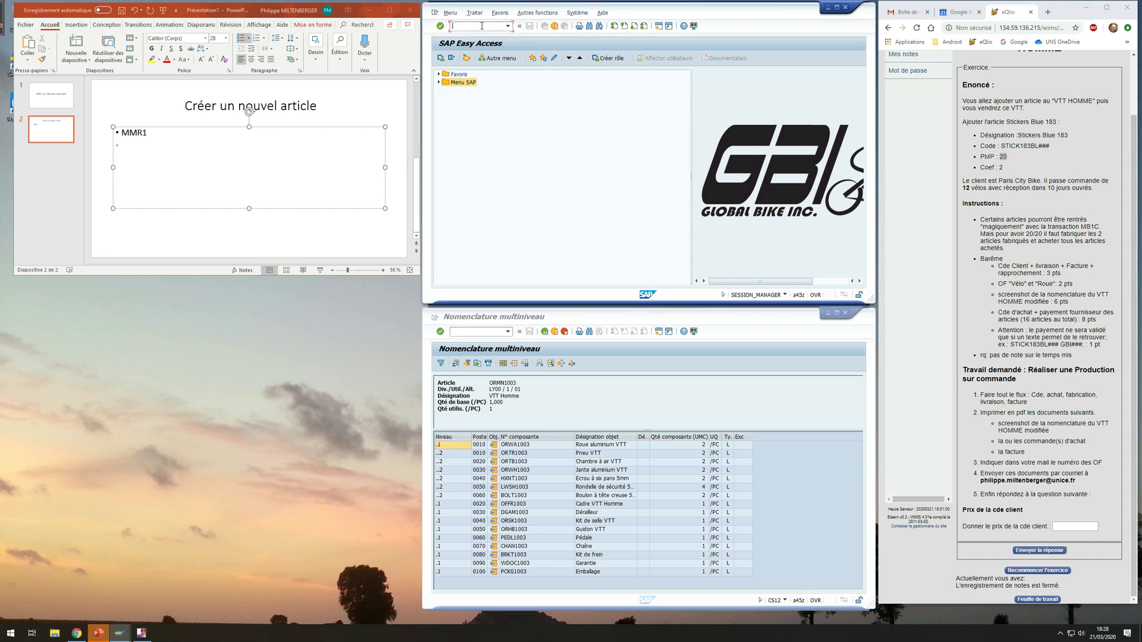
{"action": "left_click", "coordinate": [128, 144]}
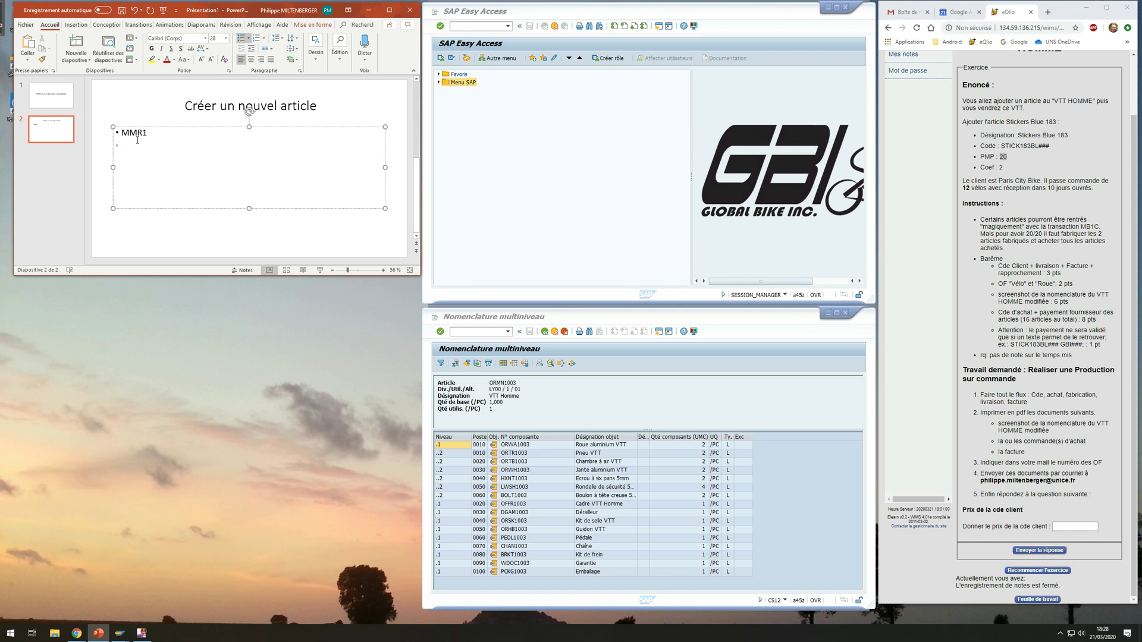
{"action": "type", "text": "cs12"}
{"action": "key", "text": "BackSpace"}
{"action": "key", "text": "BackSpace"}
{"action": "type", "text": "CS12-CS03"}
{"action": "key", "text": "Return"}
{"action": "type", "text": "CS02"}
Start transaction CS02 in the free SAP session and open the ORMN1003 BOM for division LY00 with usage 1
{"action": "left_click", "coordinate": [476, 26]}
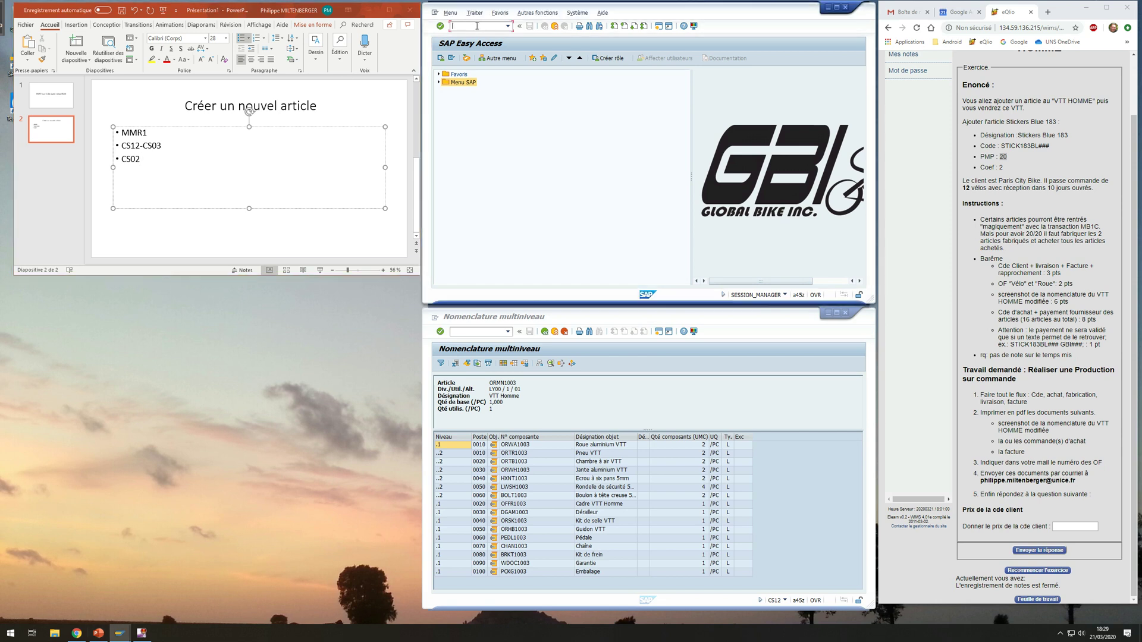
{"action": "type", "text": "cs02"}
{"action": "key", "text": "Return"}
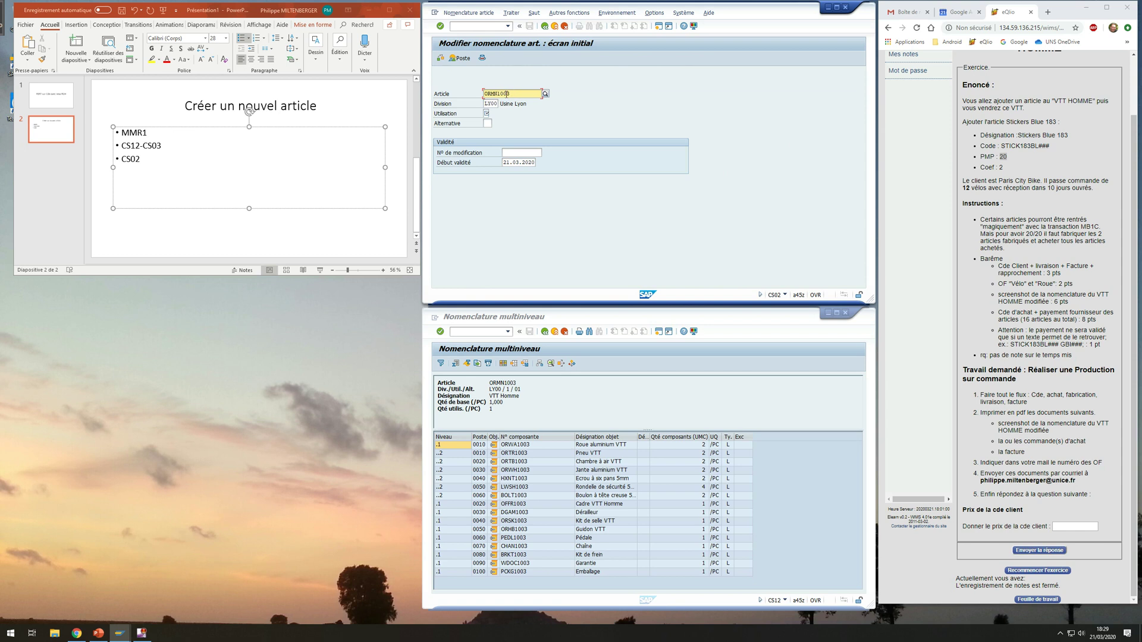
{"action": "left_click", "coordinate": [486, 113]}
{"action": "left_click", "coordinate": [493, 115]}
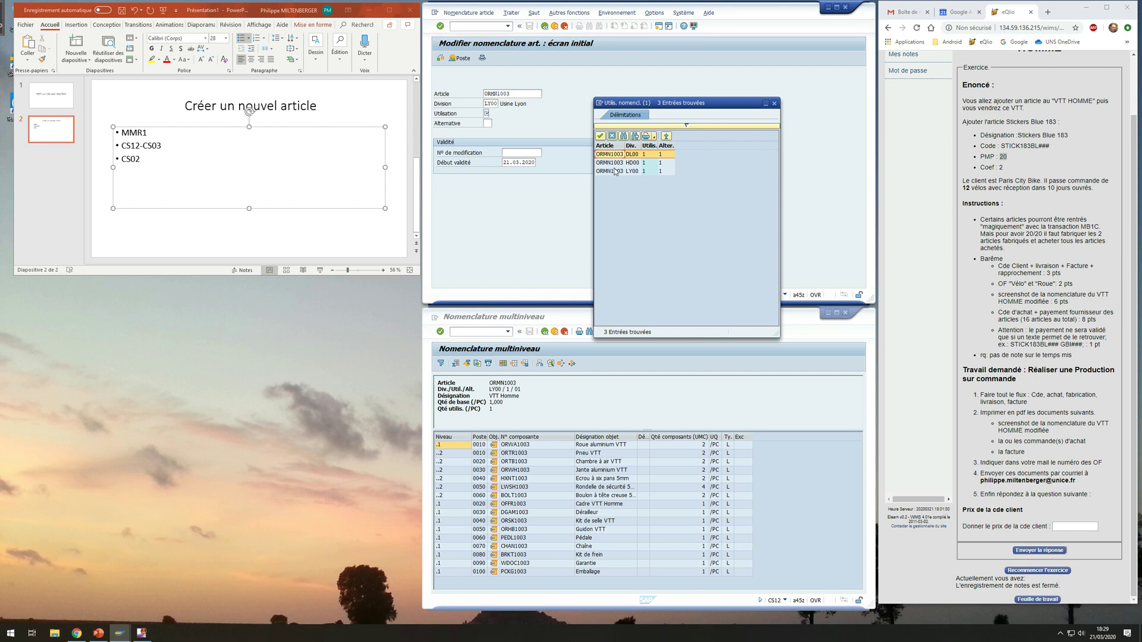
{"action": "double_click", "coordinate": [633, 172]}
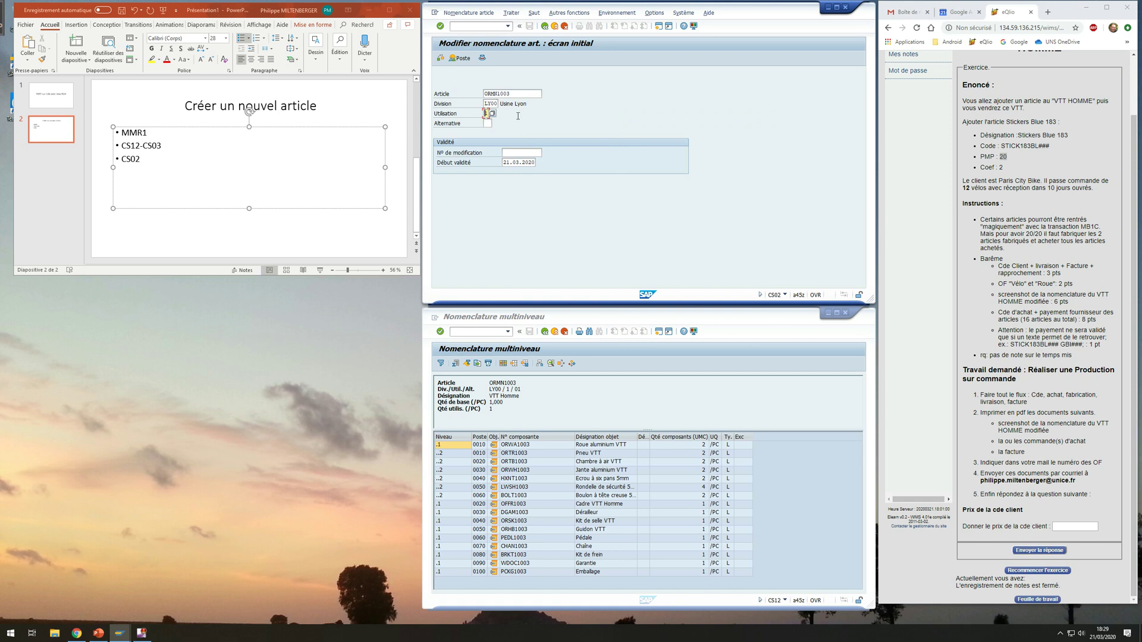
{"action": "key", "text": "Return"}
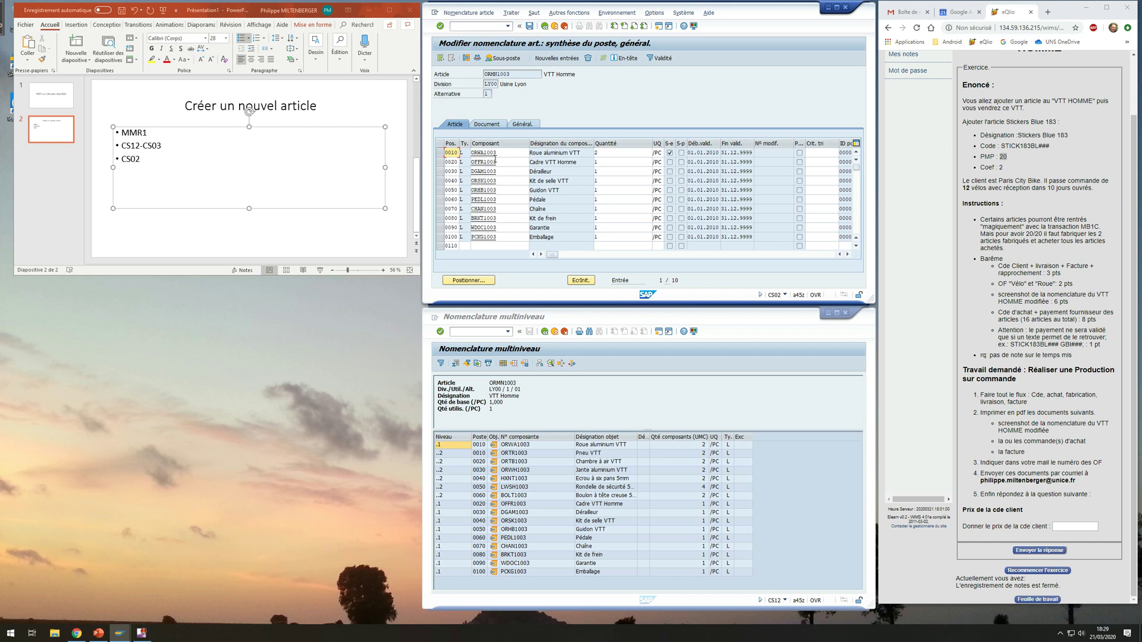
Enter component STICK183BL003 with quantity 2 as item 0110 of the VTT Homme BOM
{"action": "left_click", "coordinate": [492, 247]}
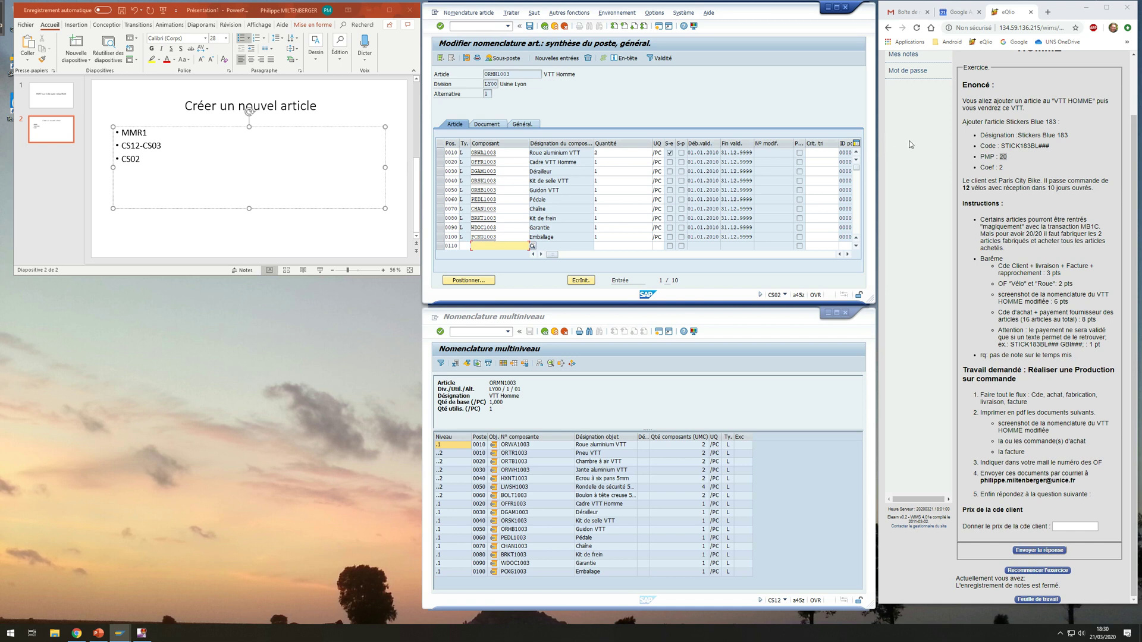
{"action": "type", "text": "stick"}
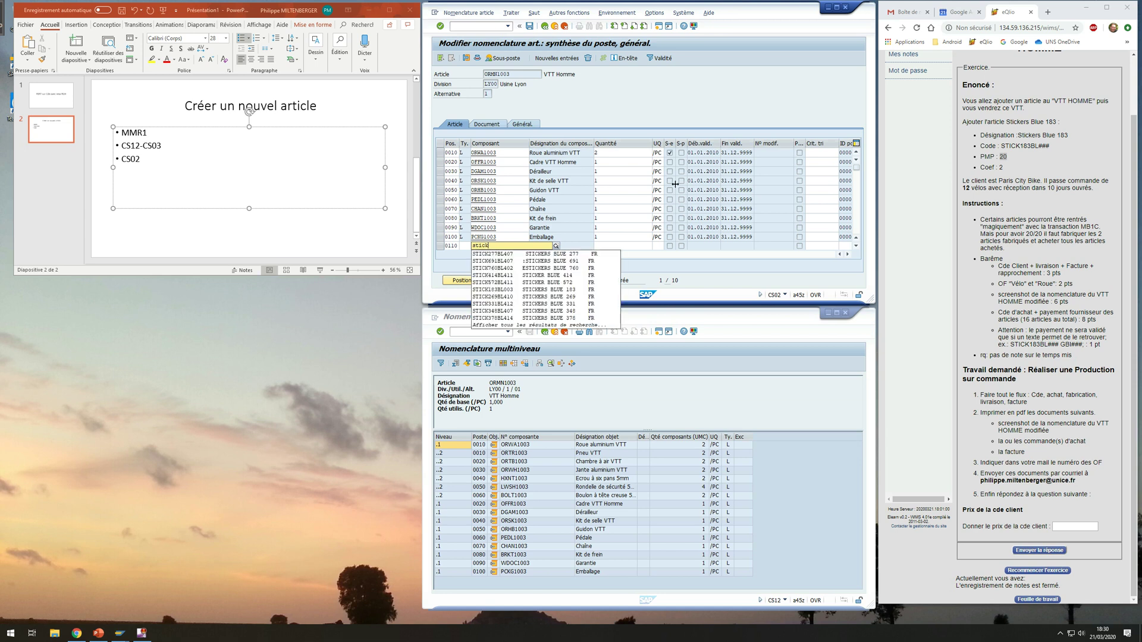
{"action": "type", "text": "183bl"}
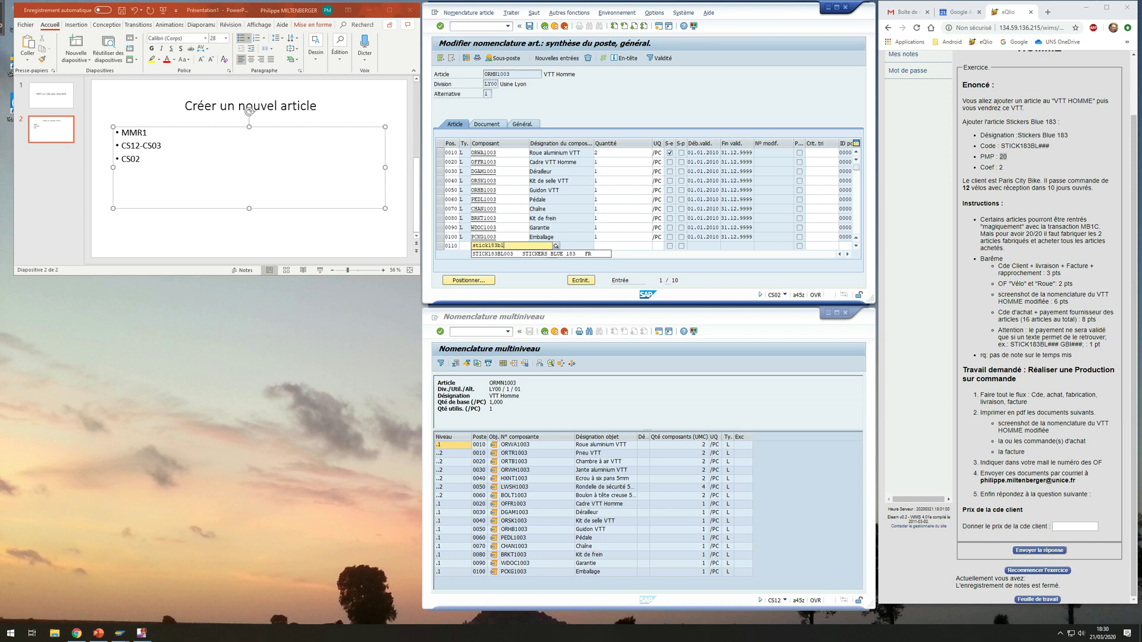
{"action": "left_click", "coordinate": [536, 254]}
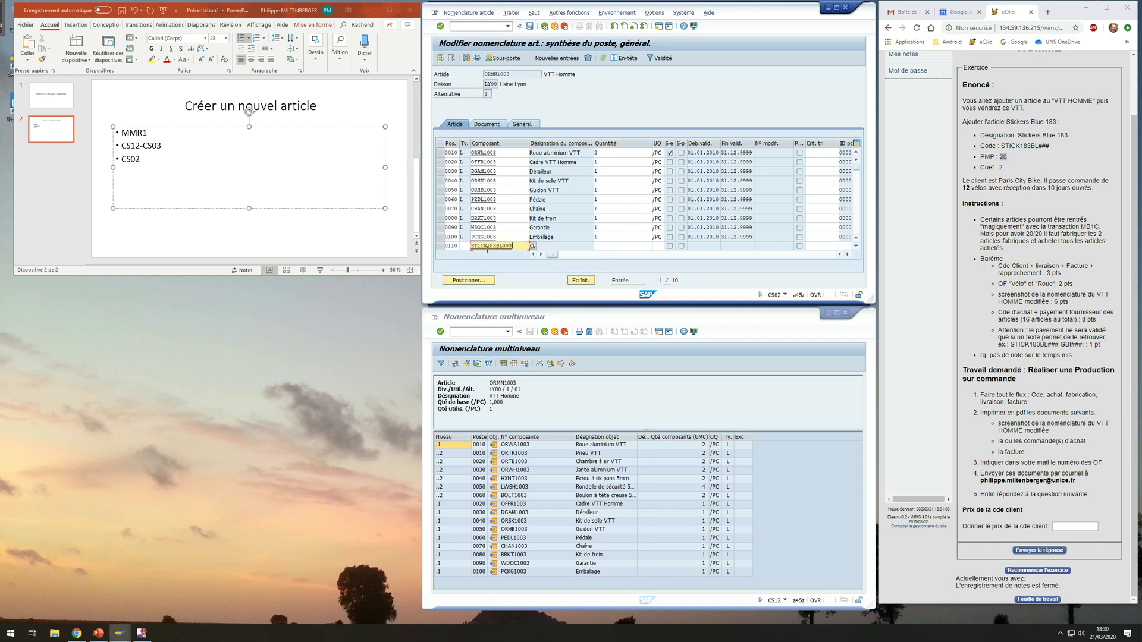
{"action": "left_click", "coordinate": [611, 246]}
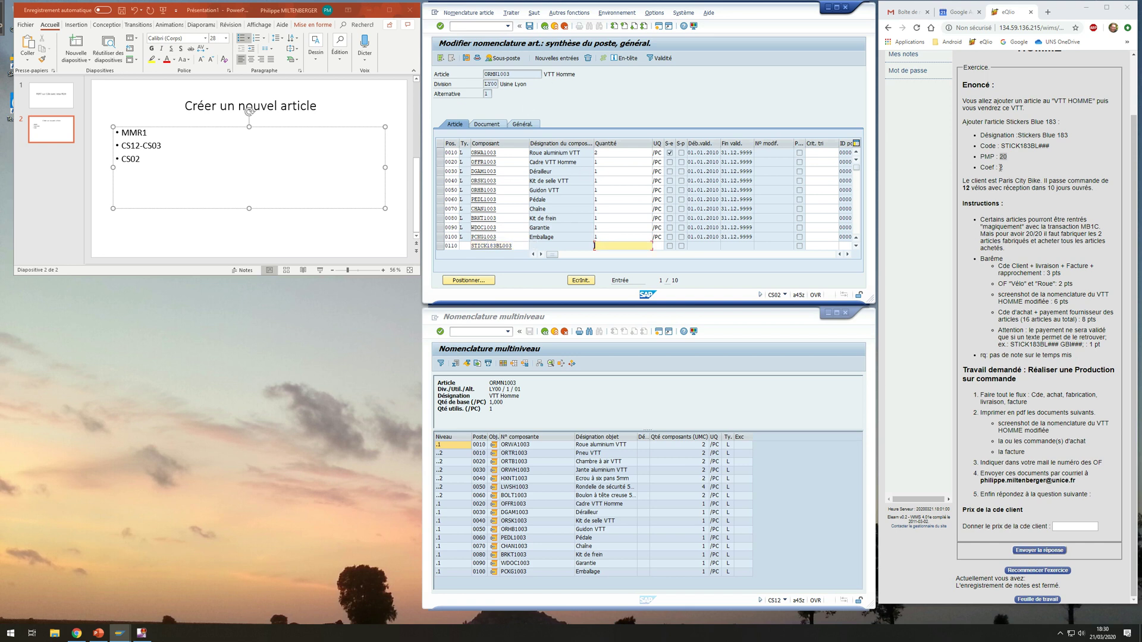
{"action": "type", "text": "2"}
Assign item type L to the new sticker component and save the modified BOM
{"action": "left_click", "coordinate": [530, 26]}
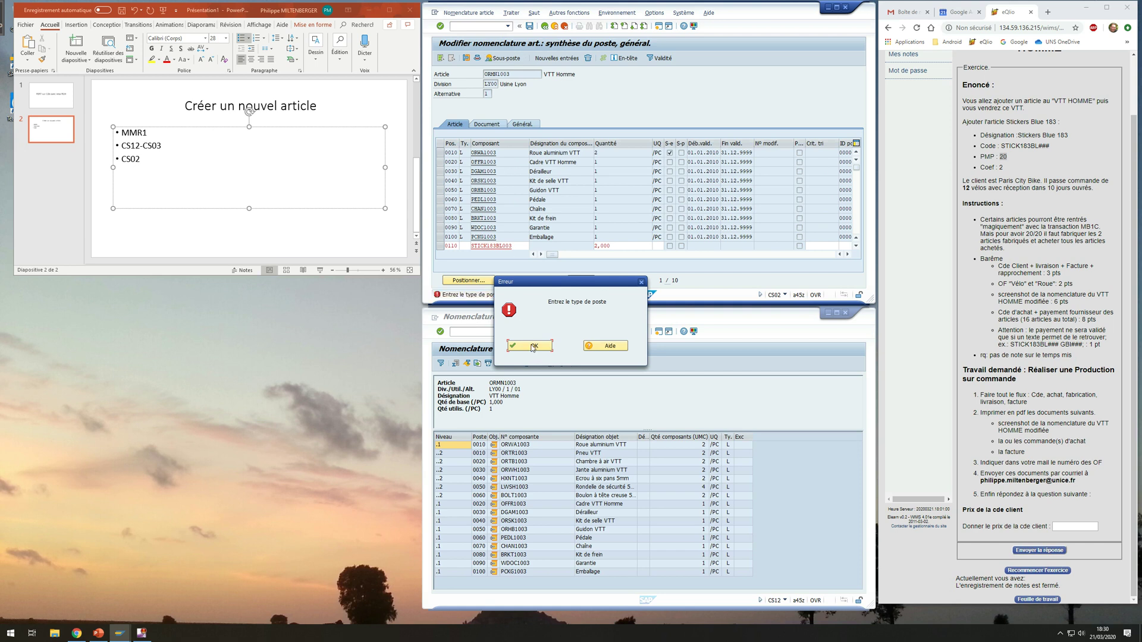
{"action": "left_click", "coordinate": [533, 347]}
{"action": "type", "text": "L"}
{"action": "key", "text": "ctrl+s"}
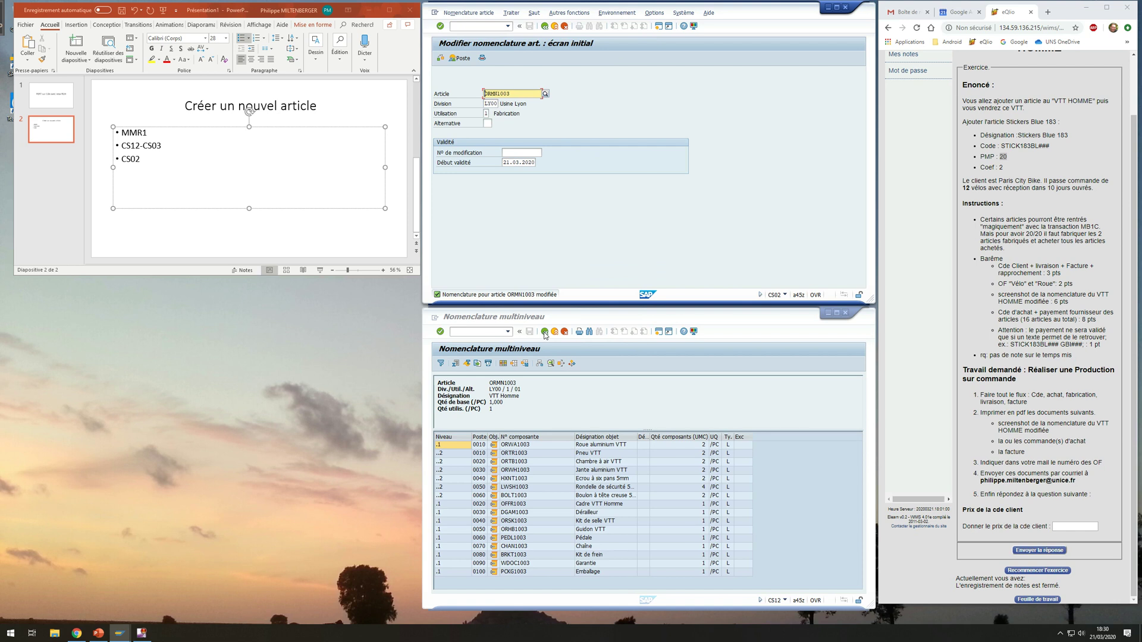
Rerun the multi-level explosion of VTT Homme in the CS12 session and check the added component against the exercise statement
{"action": "left_click", "coordinate": [545, 332]}
{"action": "left_click", "coordinate": [440, 364]}
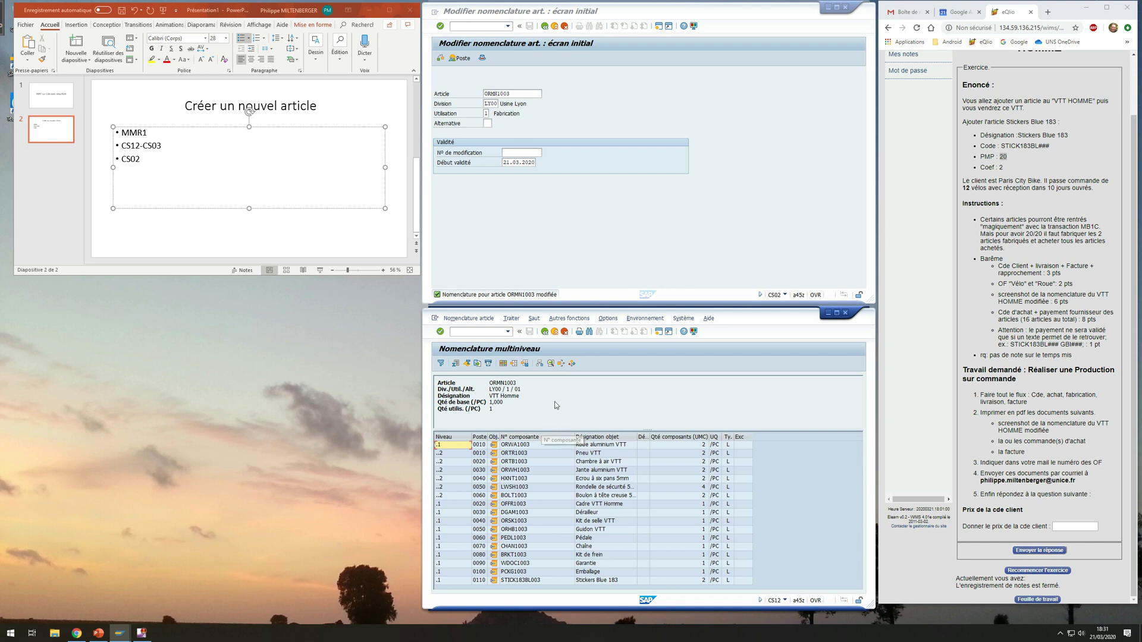
{"action": "double_click", "coordinate": [1003, 156]}
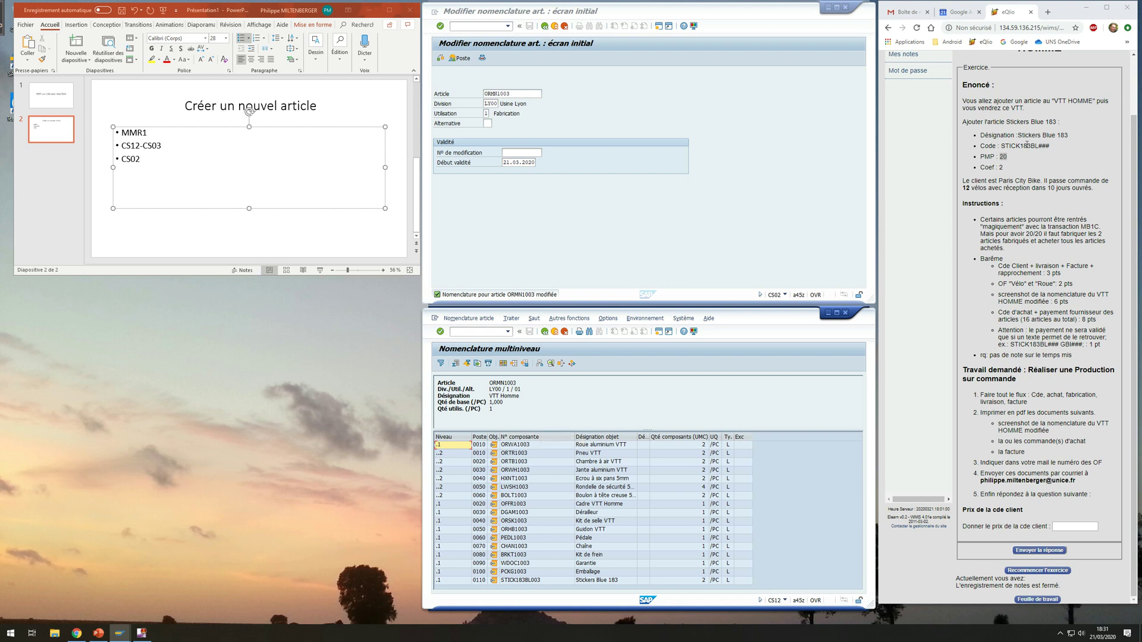